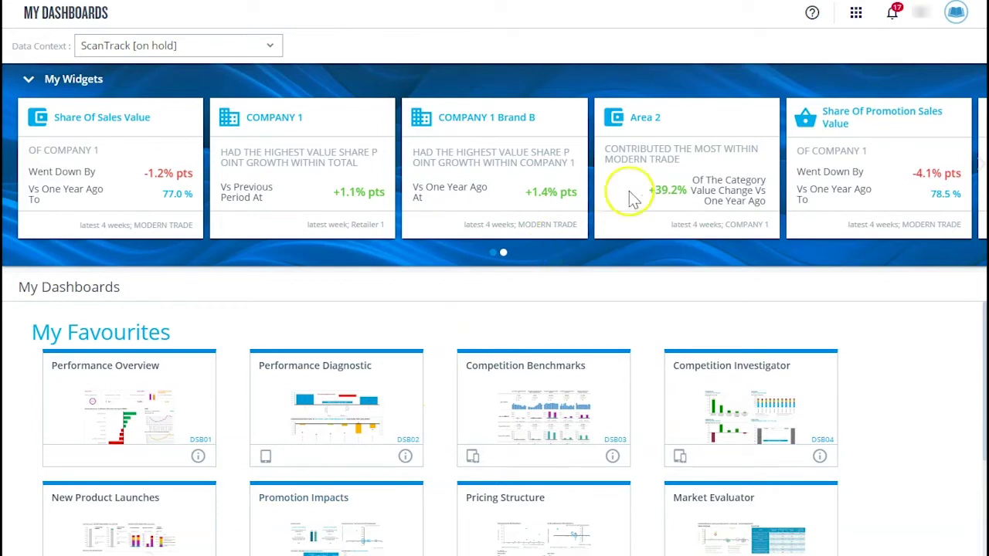
Step: Swipe the My Widgets carousel left, then back right
drag(653, 180, 375, 161)
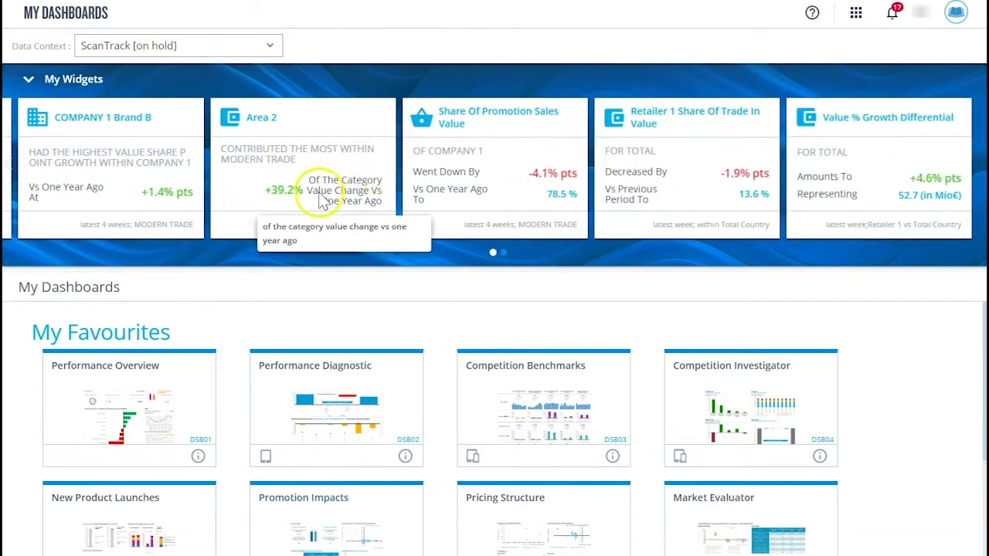
drag(450, 192, 580, 187)
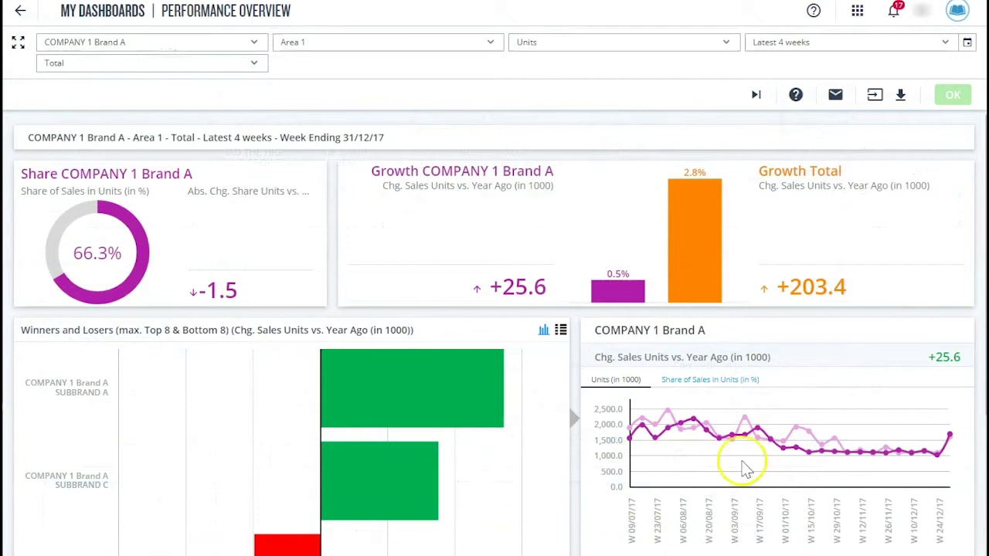
Step: Show the share-of-sales trend and drill into COMPANY 1 Brand A SUBBRAND A
scroll(831, 393, down, 5)
scroll(831, 392, up, 2)
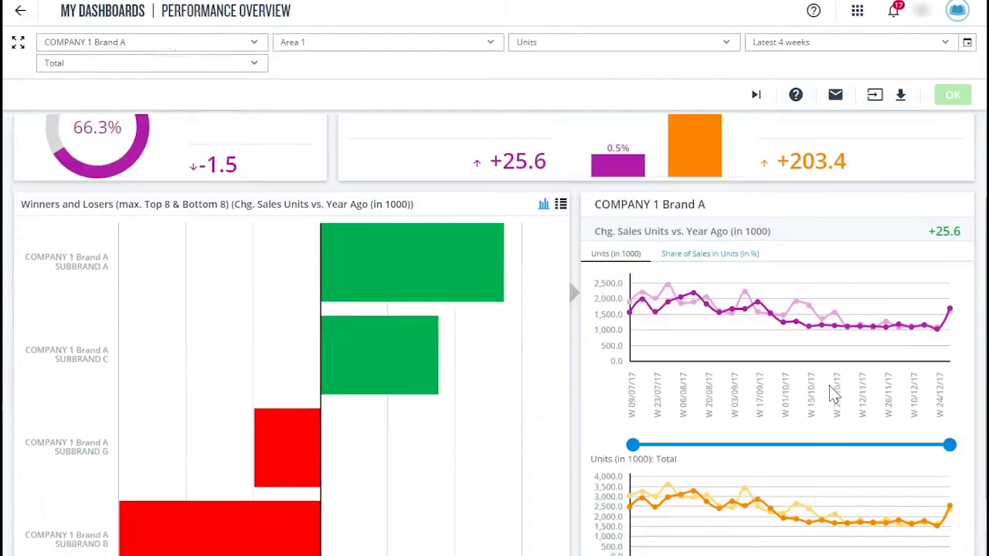
scroll(834, 394, up, 3)
click(733, 361)
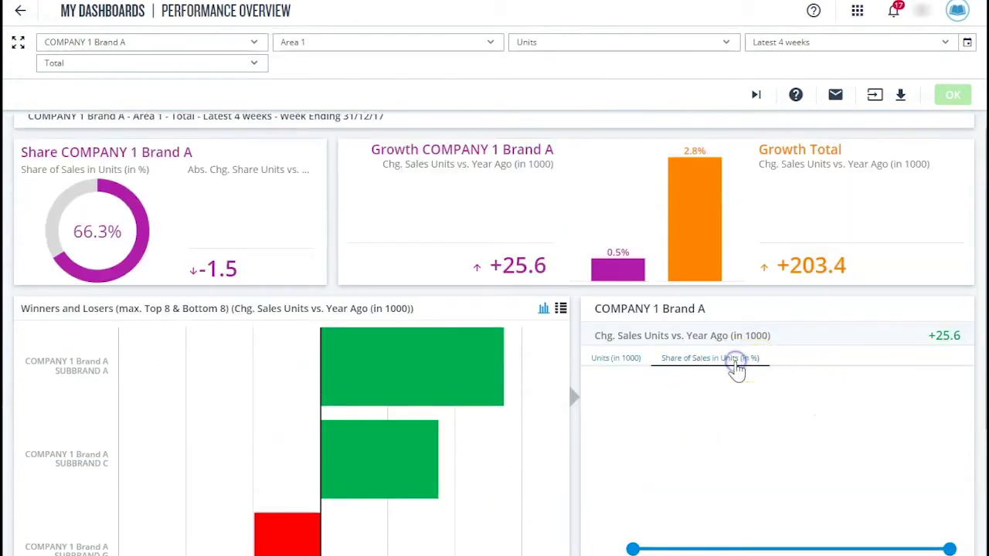
scroll(734, 374, down, 3)
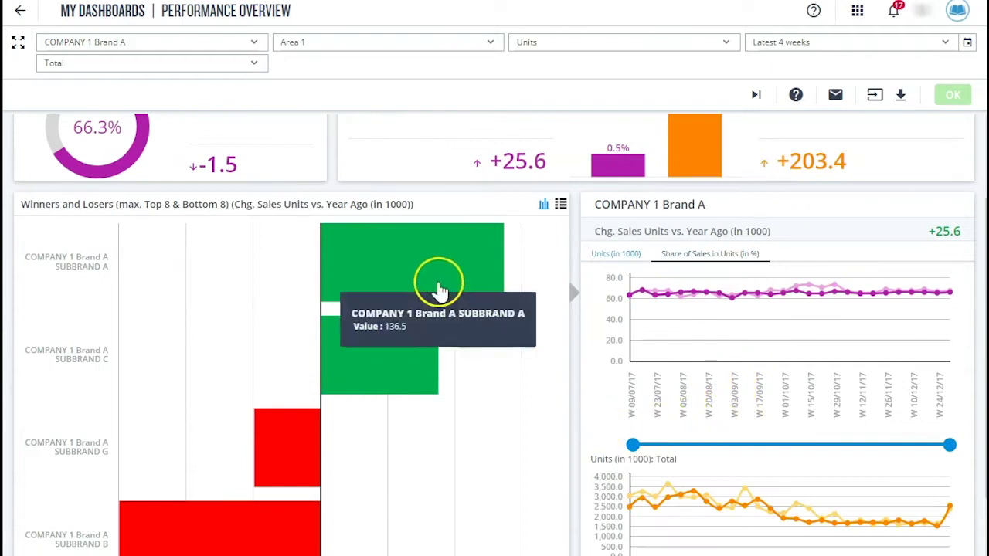
click(438, 288)
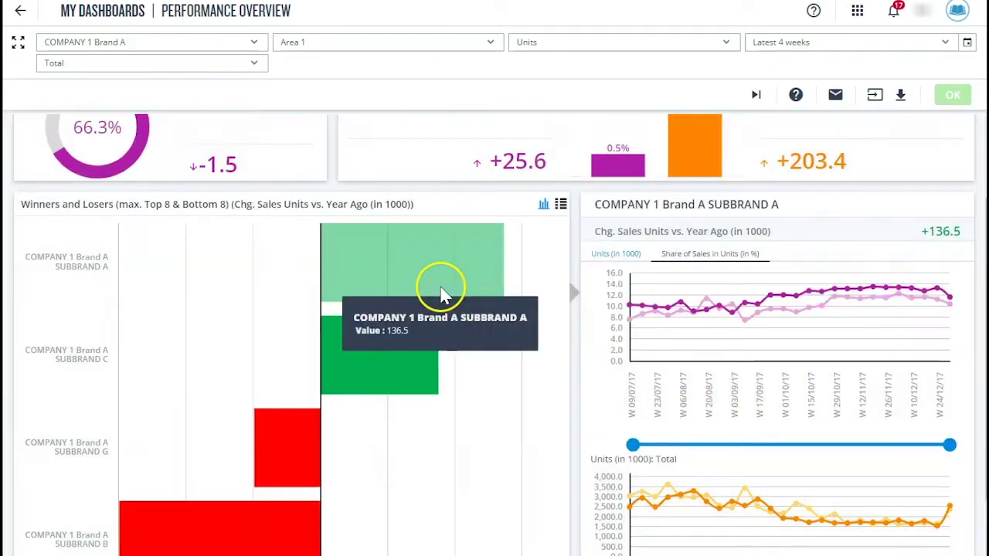
Step: Shorten the trend's date range and toggle Winners and Losers between table and bar chart
drag(631, 445, 777, 445)
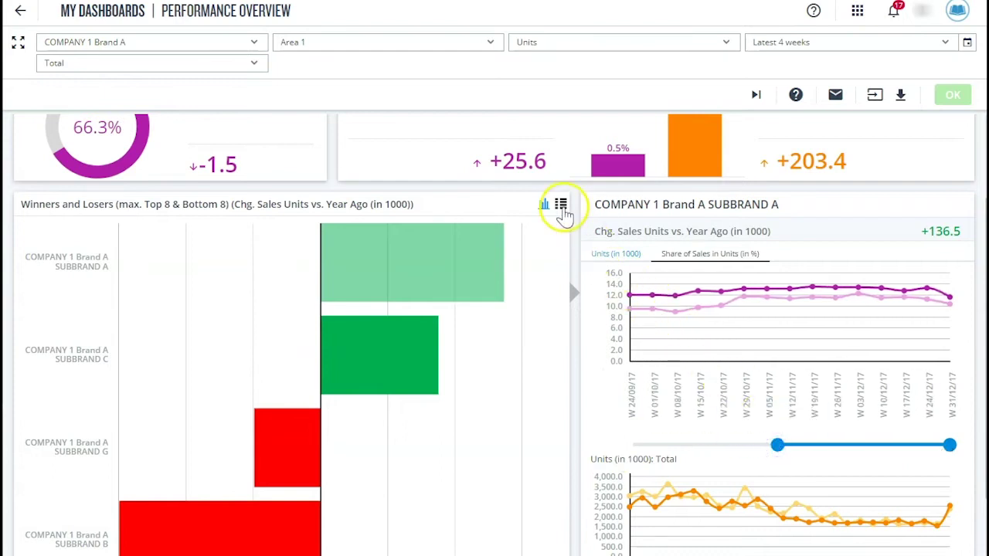
click(561, 205)
click(544, 205)
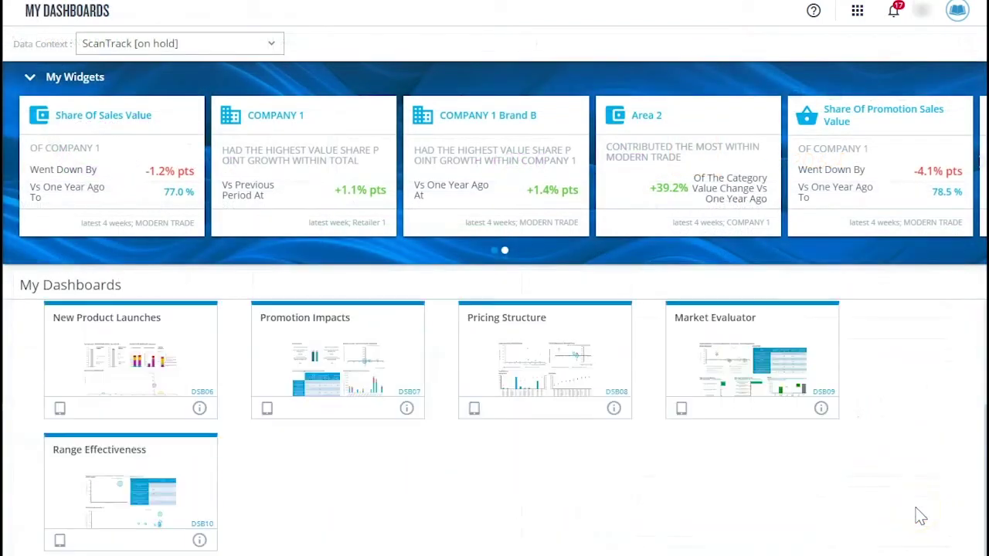
Step: Open Market Evaluator, select Area 1 then Area 3 in the bubble chart, and view export formats
click(791, 508)
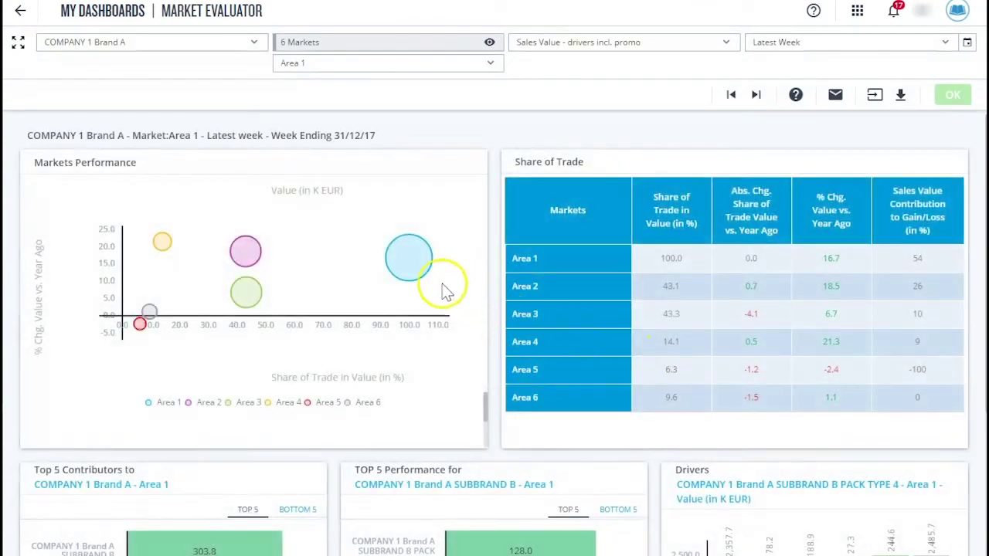
click(406, 260)
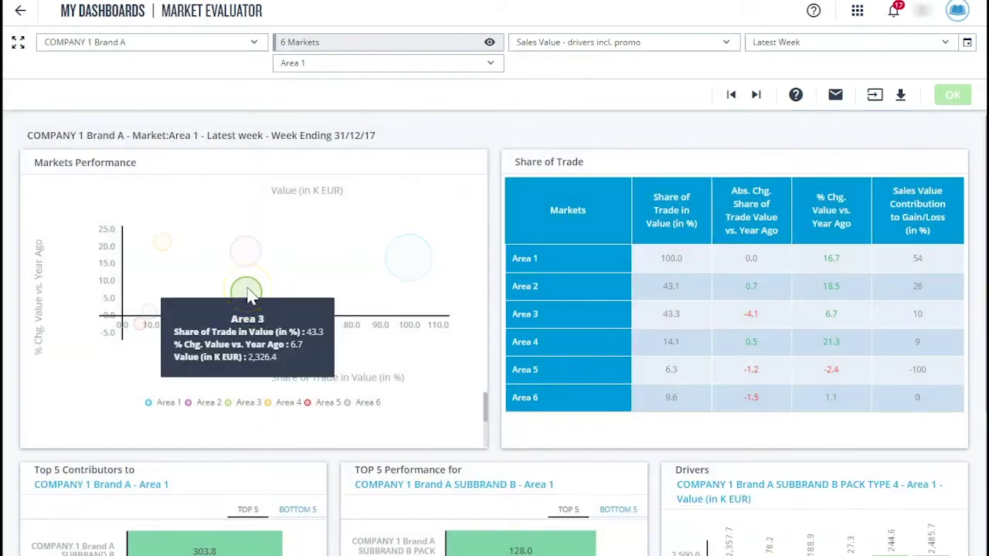
click(248, 292)
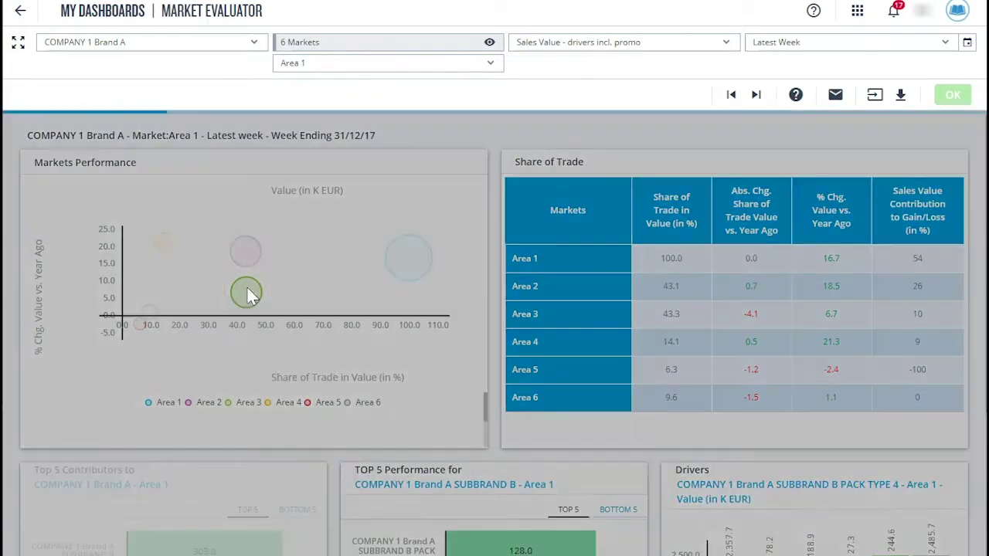
click(903, 95)
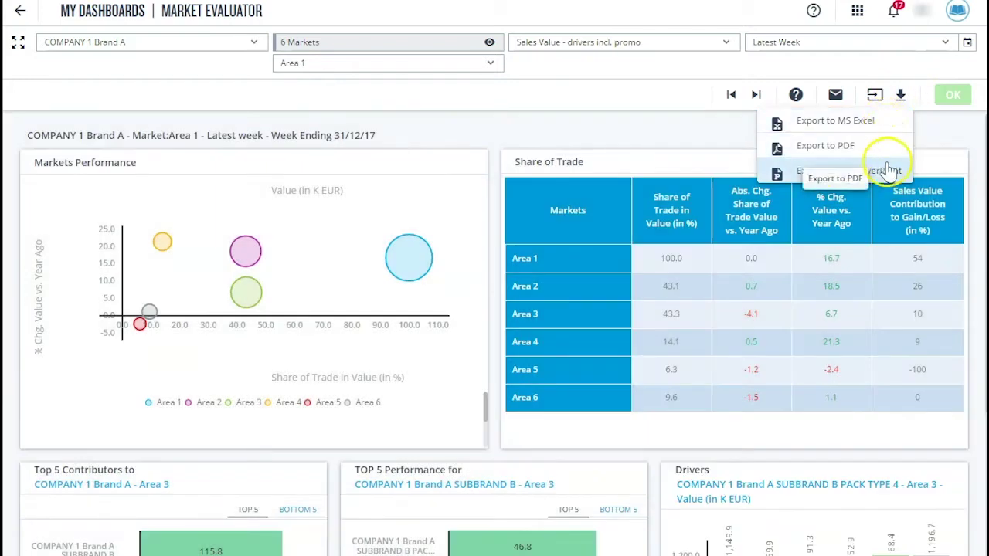
Step: Email Market Evaluator to the suggested recipient with the comment 'Take a look at this!'
click(834, 99)
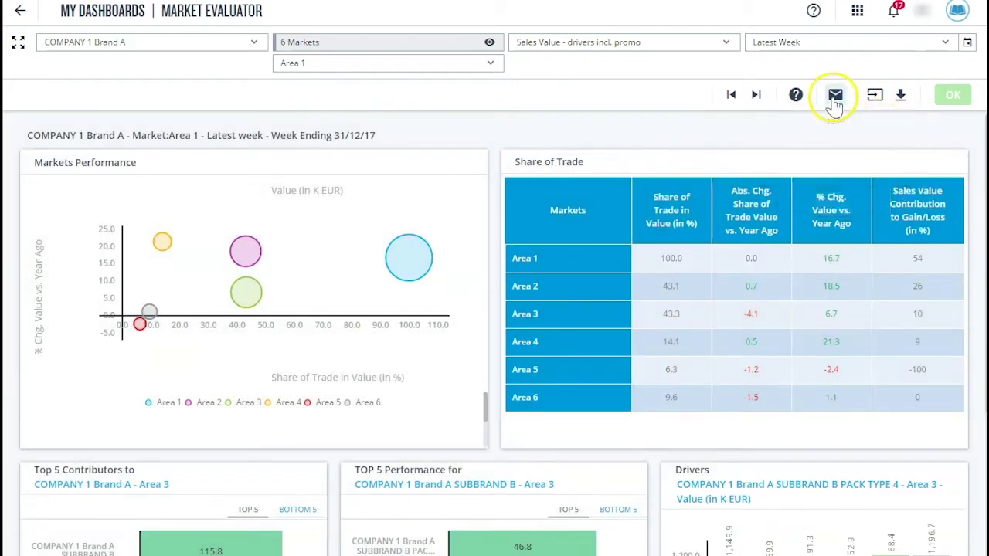
click(465, 281)
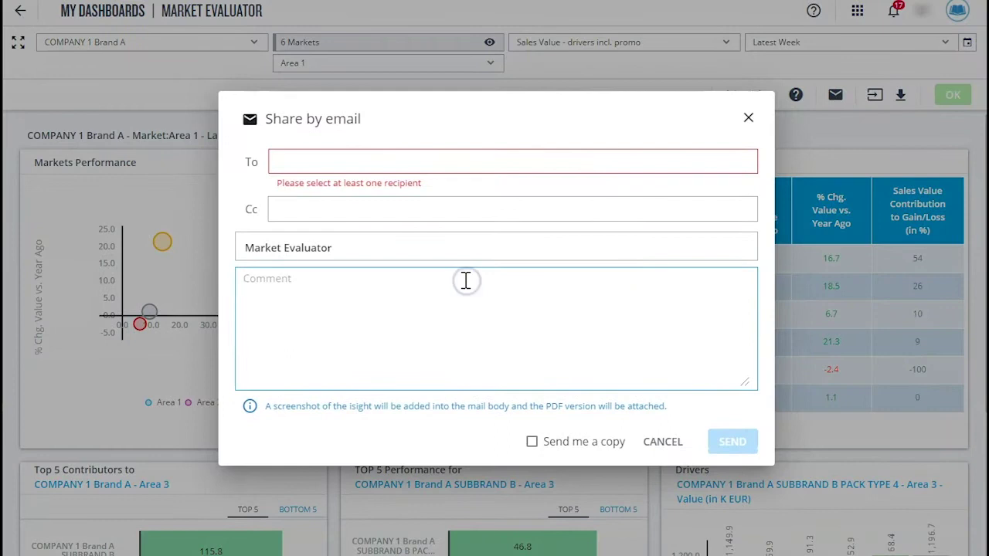
text(Take a look at this!)
click(397, 163)
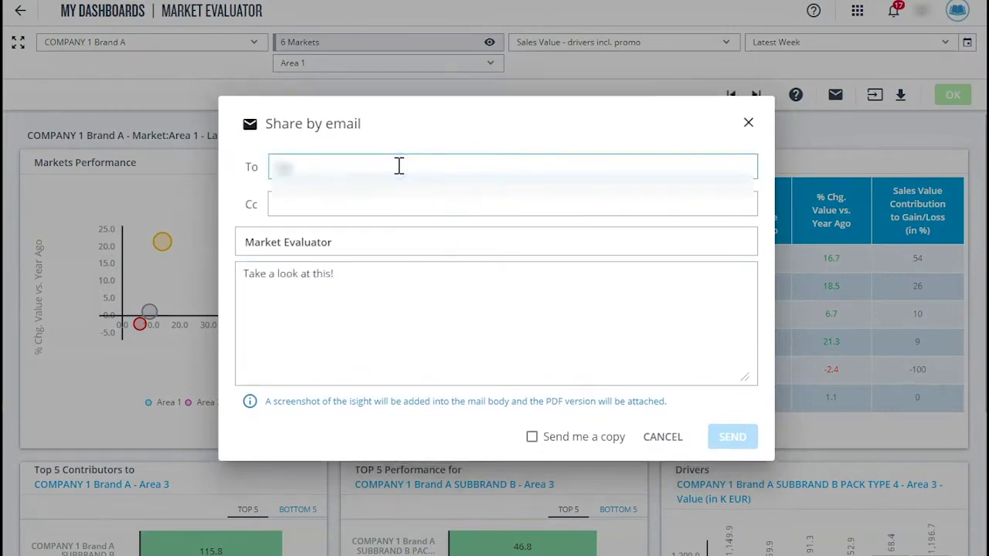
click(404, 183)
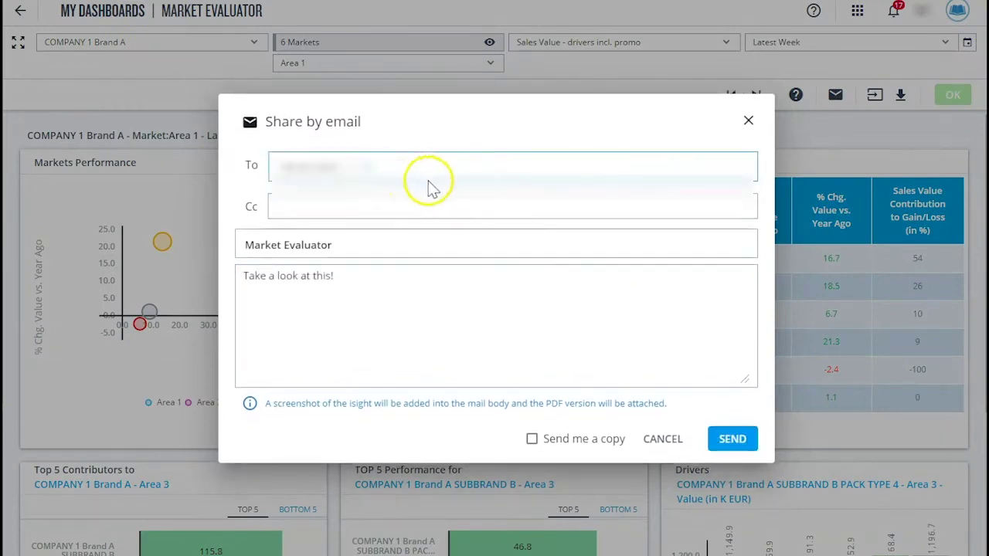
click(744, 446)
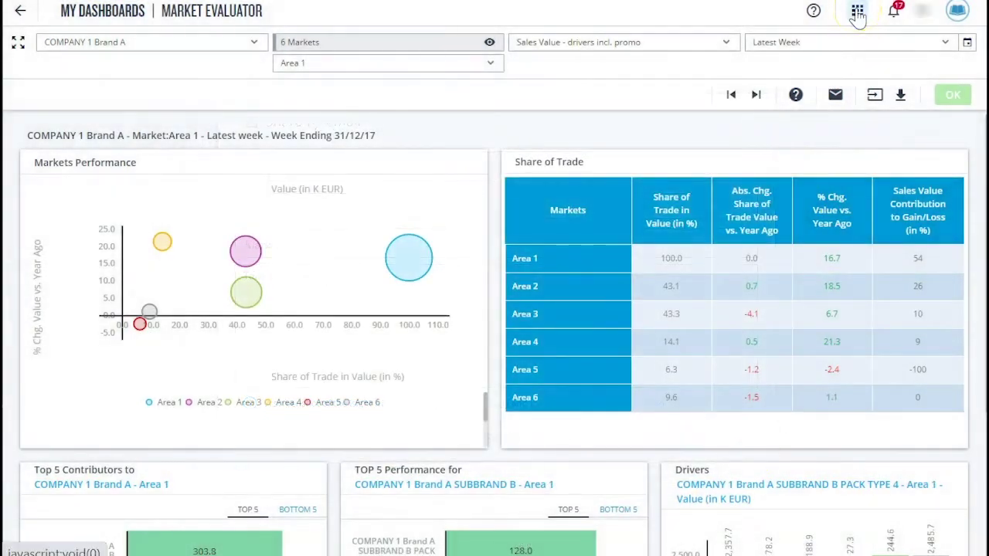
Step: Go to My I-Sights, collapse and re-expand all sections, and open Segments Importance & Evolution
click(857, 12)
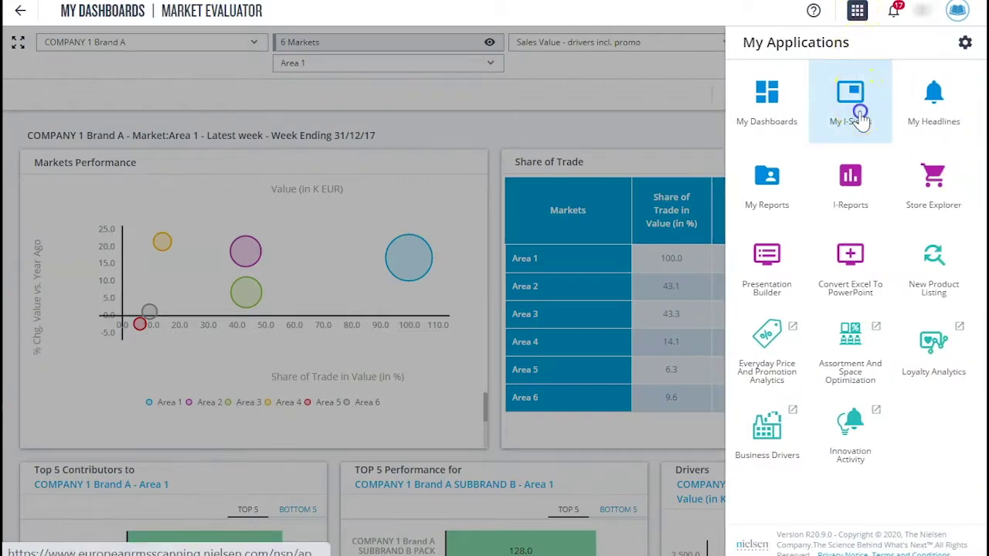
click(850, 108)
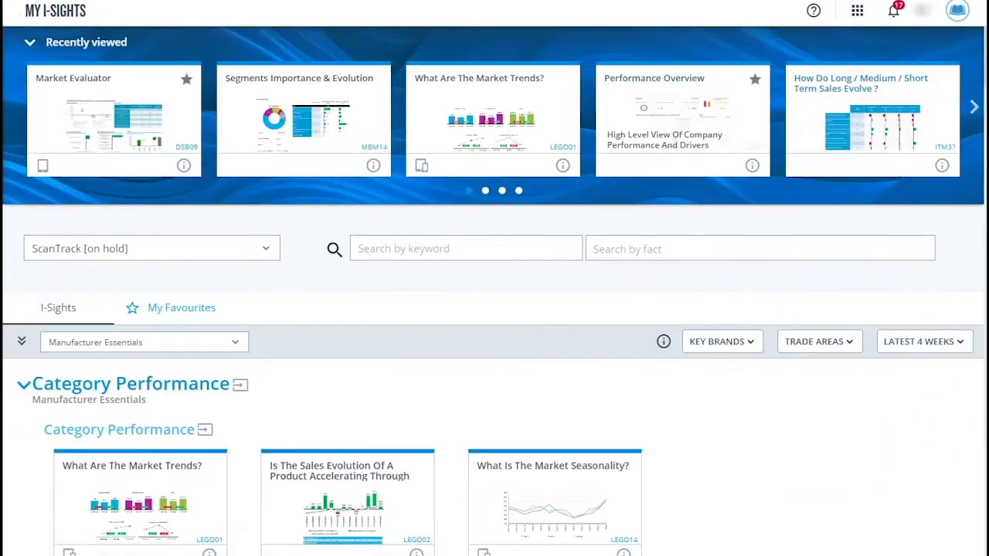
scroll(348, 432, down, 2)
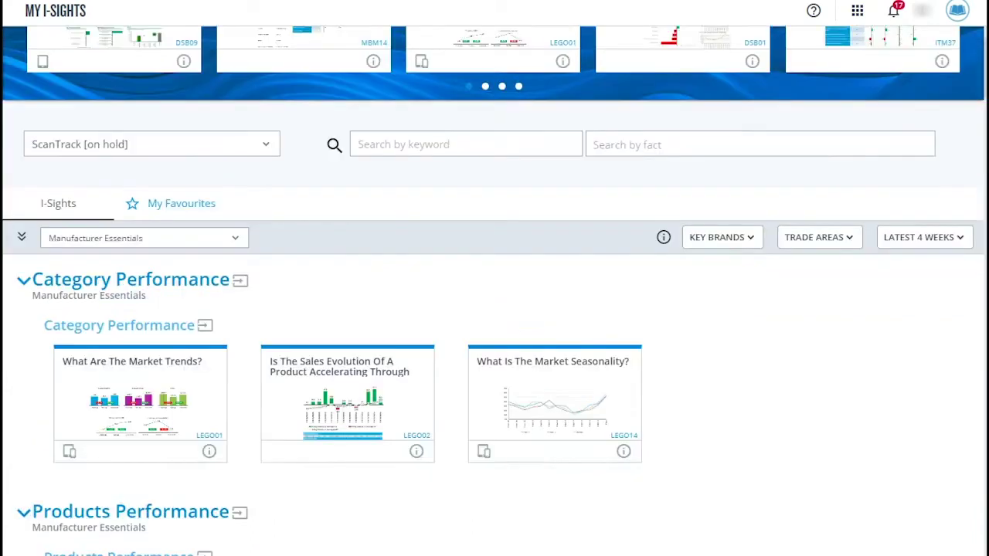
scroll(348, 432, down, 3)
scroll(347, 433, down, 1)
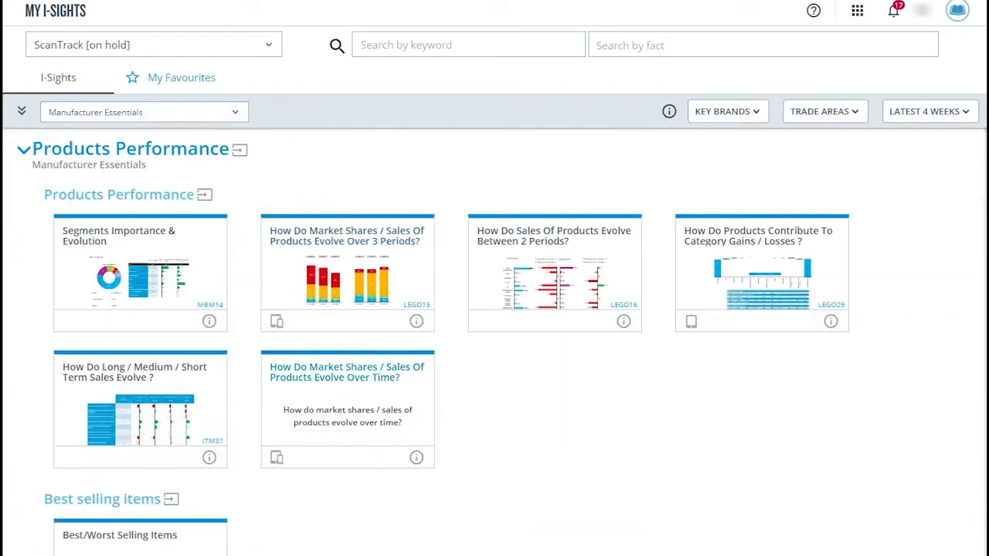
scroll(347, 417, up, 6)
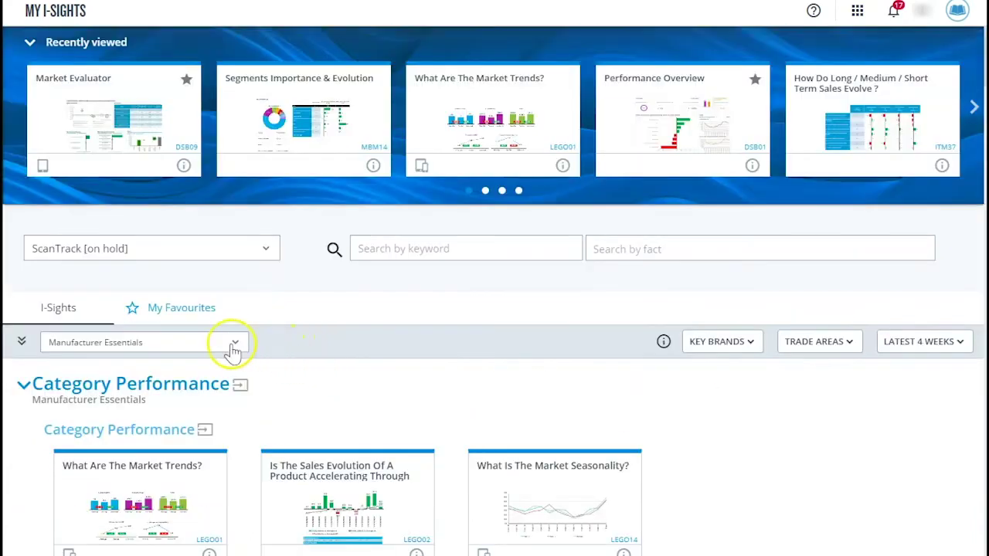
click(23, 343)
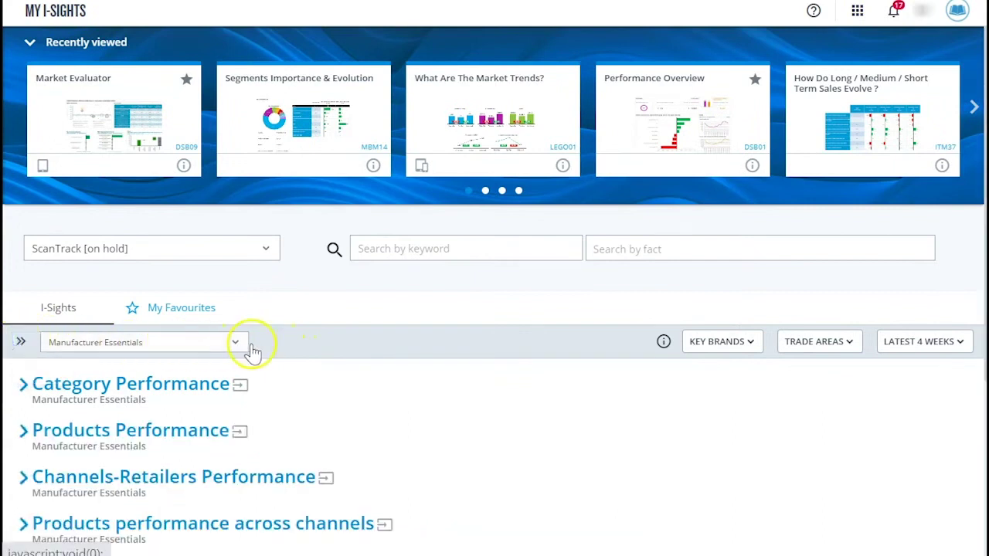
click(21, 343)
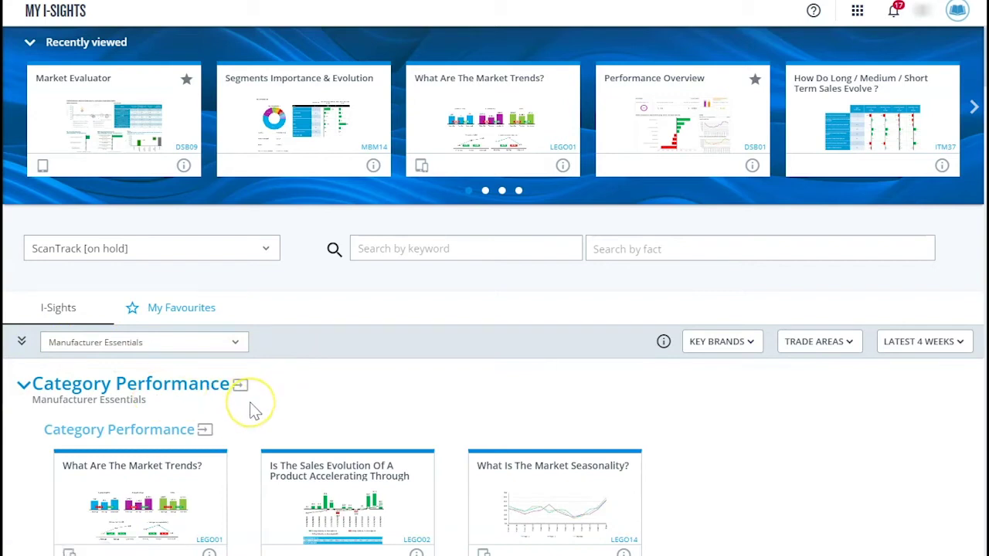
scroll(255, 409, down, 3)
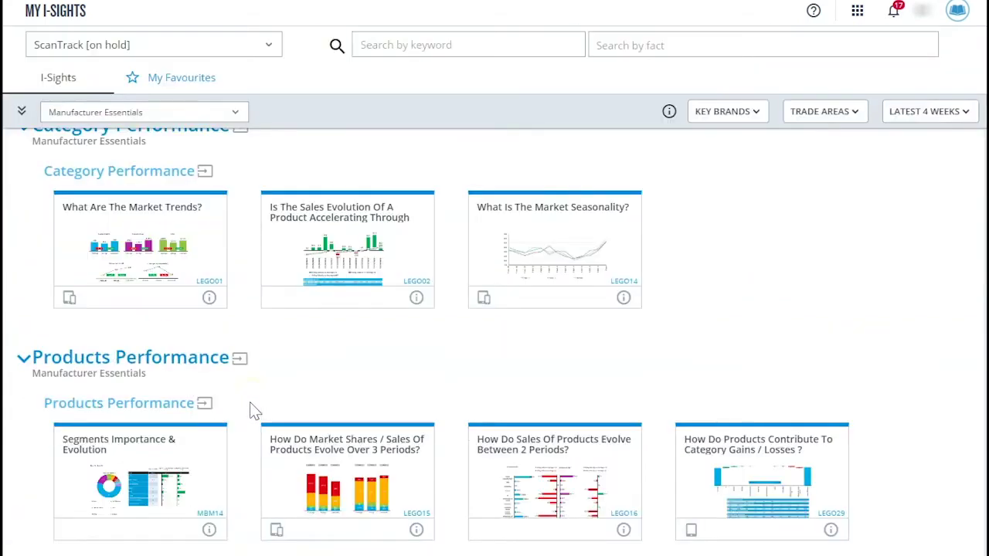
click(207, 456)
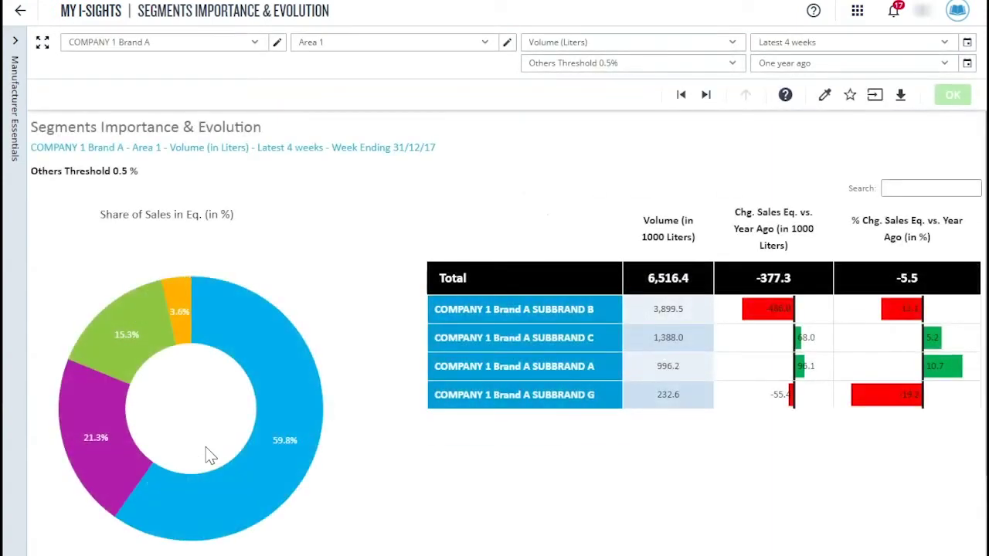
Step: Replace the product selection with the top 5 lowest-level items by Value
click(276, 43)
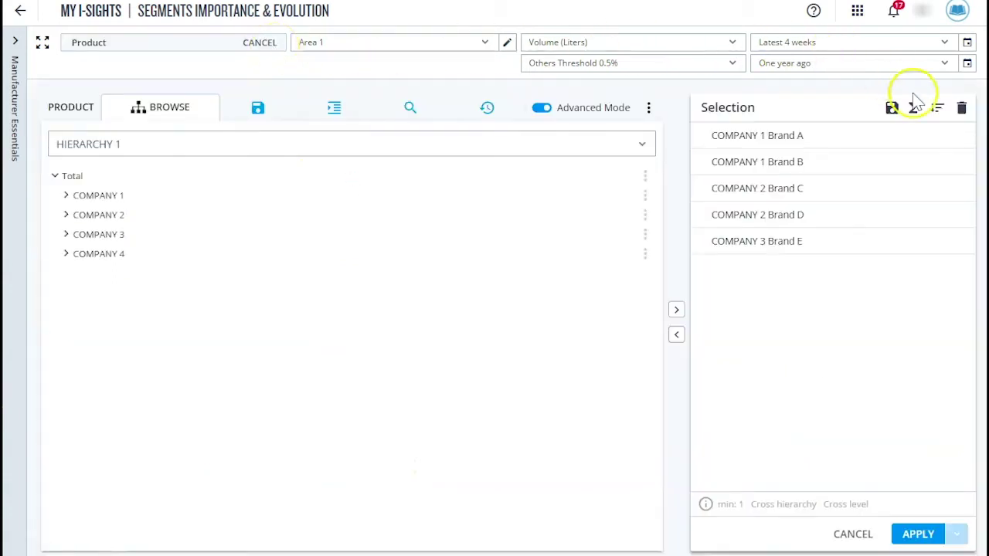
click(962, 109)
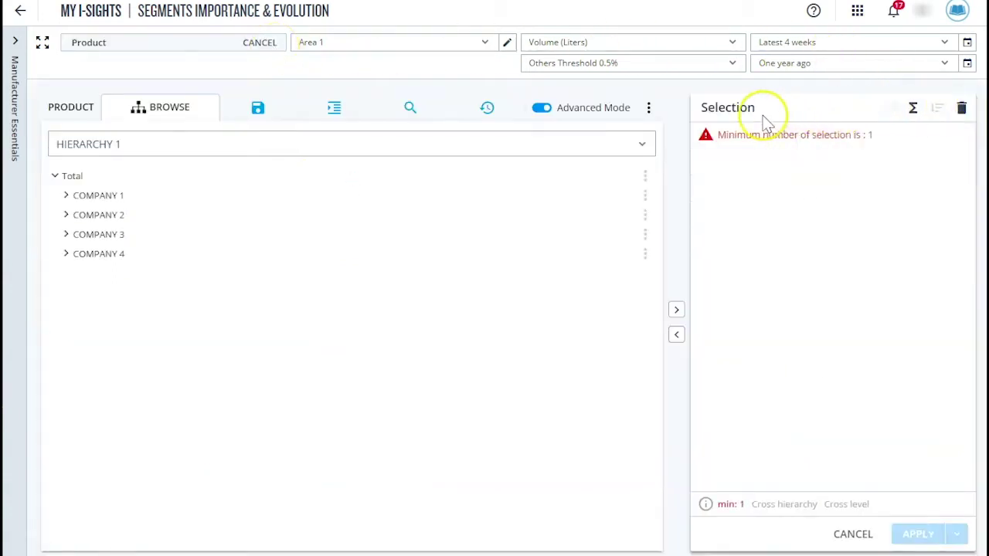
click(644, 177)
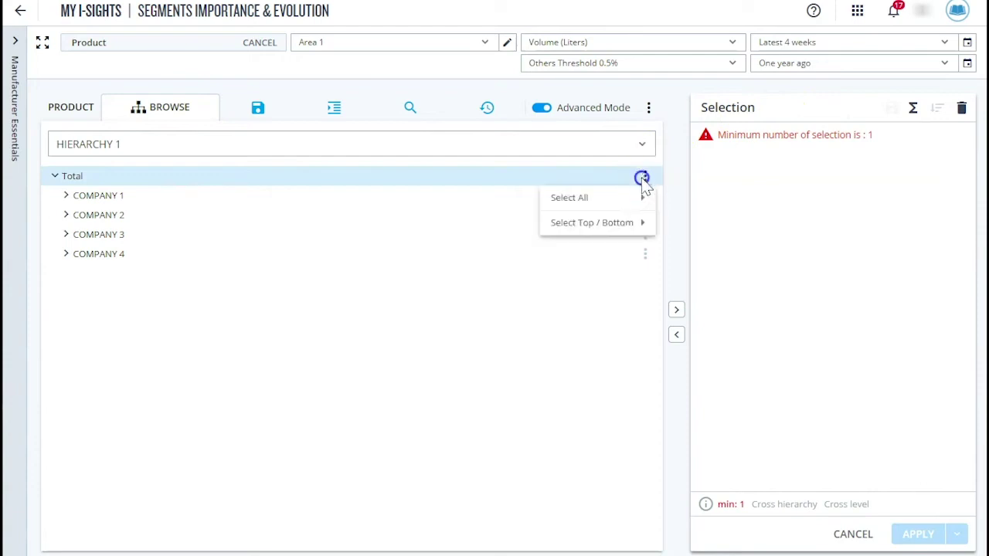
mouse_move(618, 222)
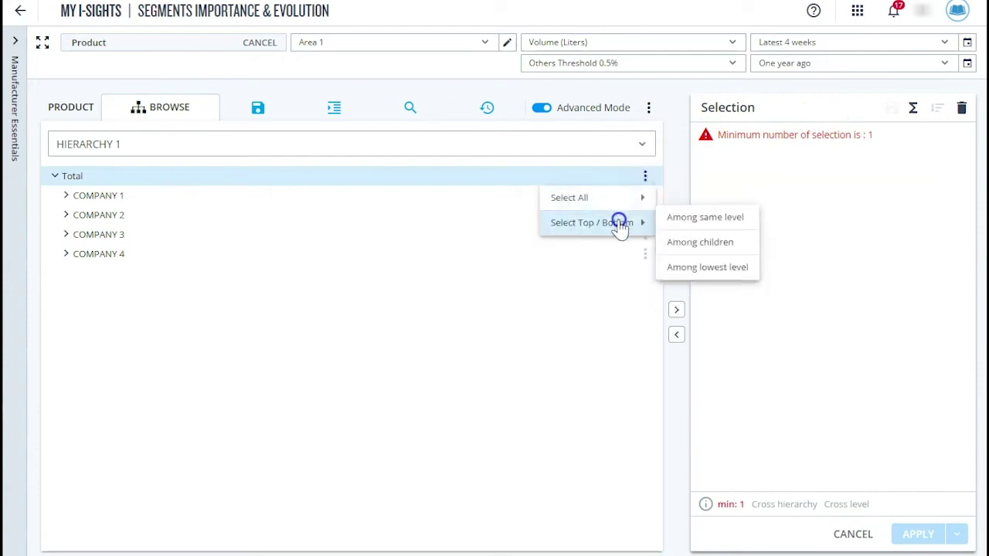
click(699, 267)
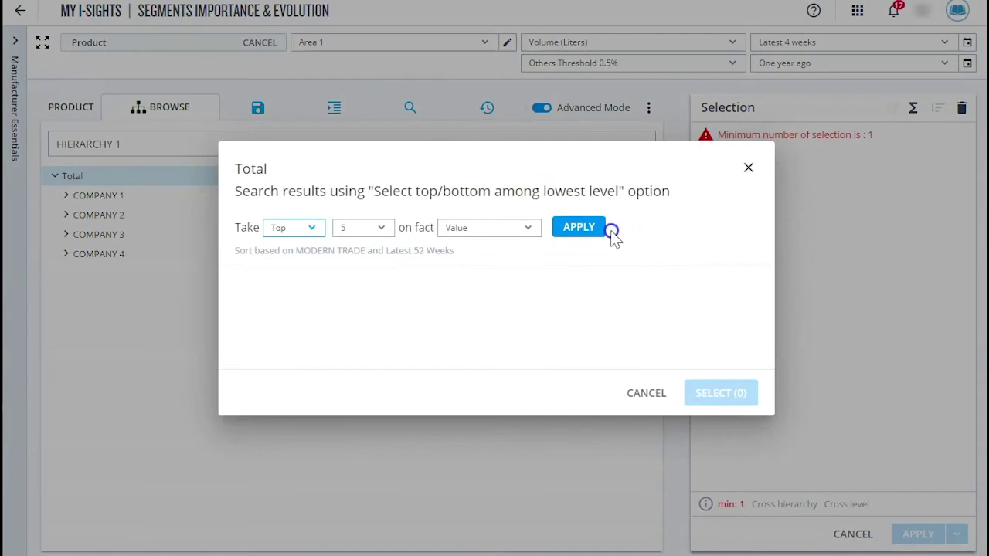
click(580, 228)
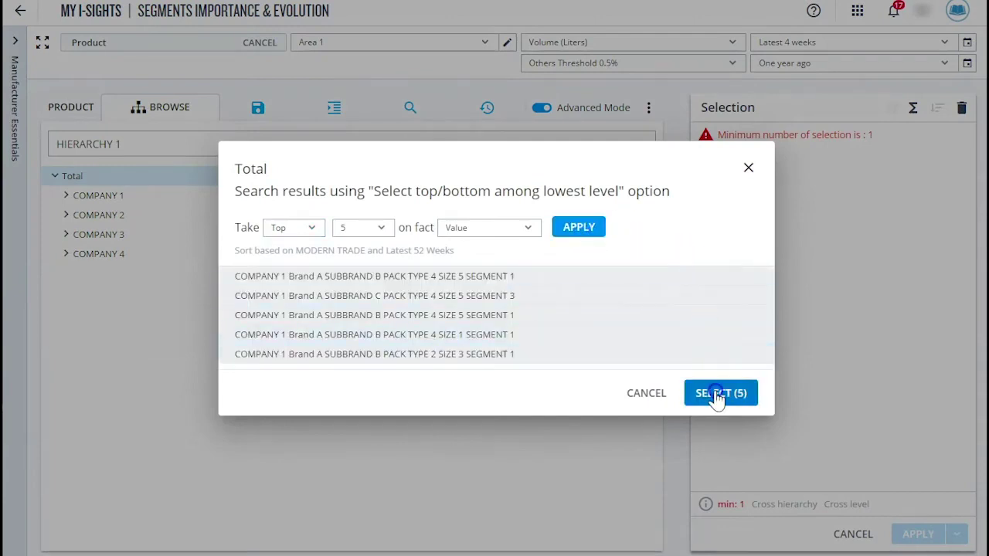
click(717, 396)
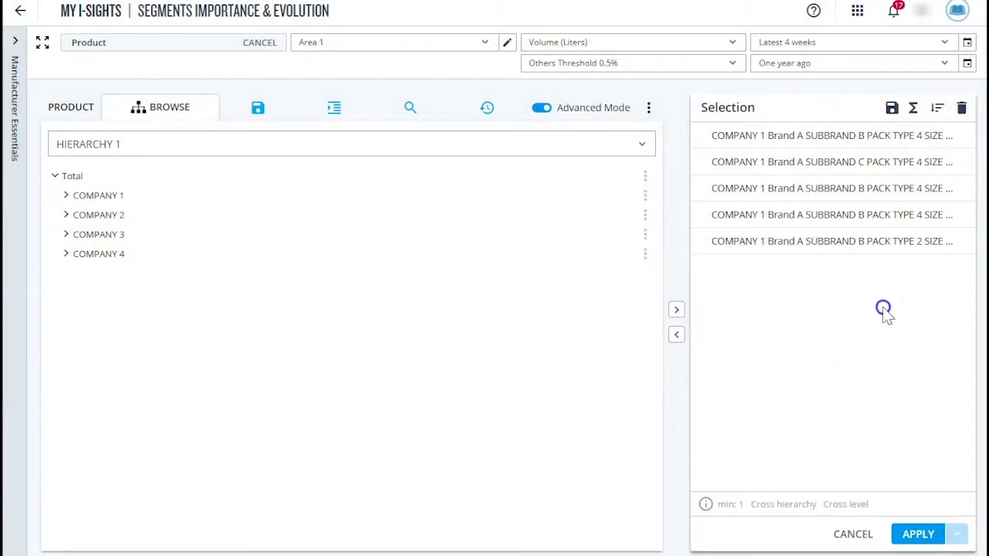
Step: Sort the selection by Value descending, apply it, and expand the Manufacturer Essentials panel
click(936, 107)
mouse_move(811, 154)
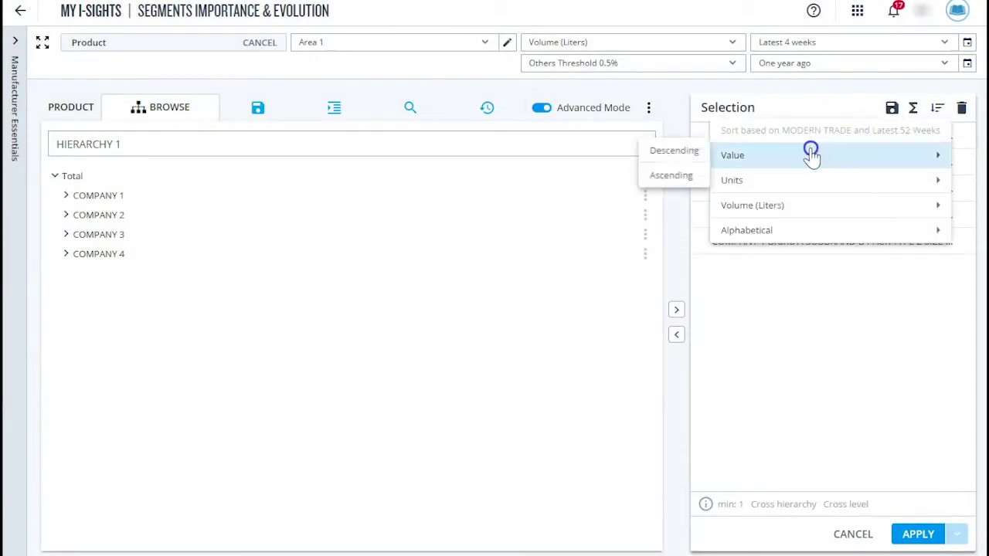
click(685, 152)
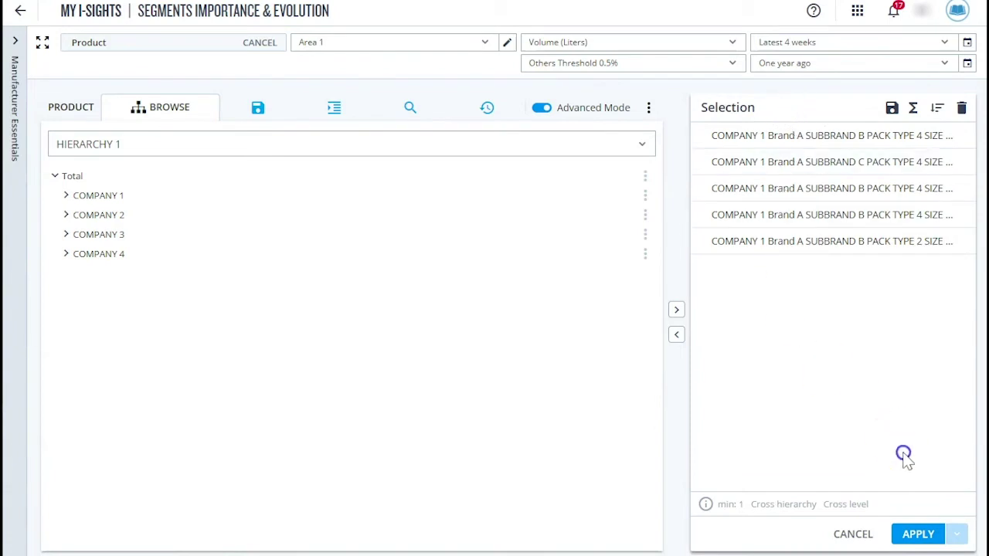
click(917, 534)
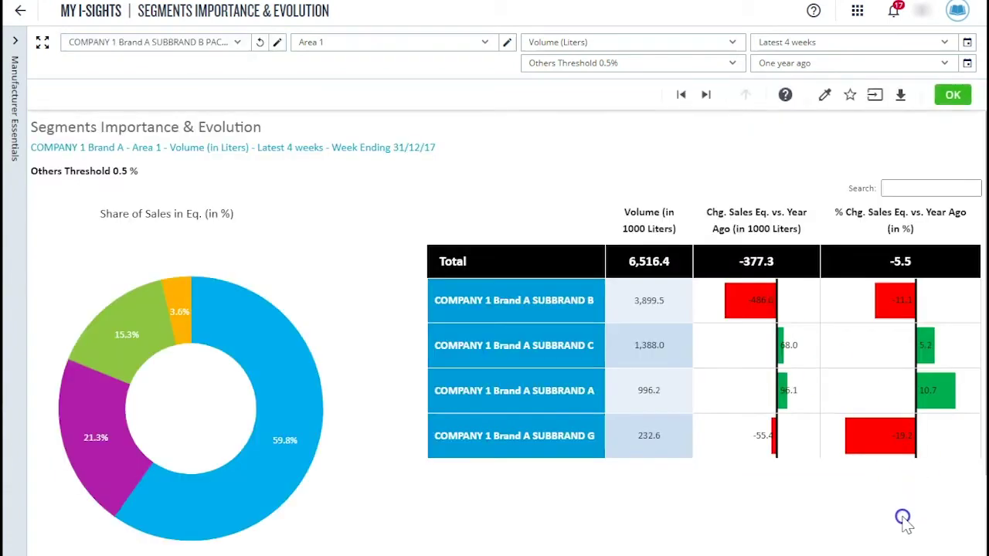
click(16, 43)
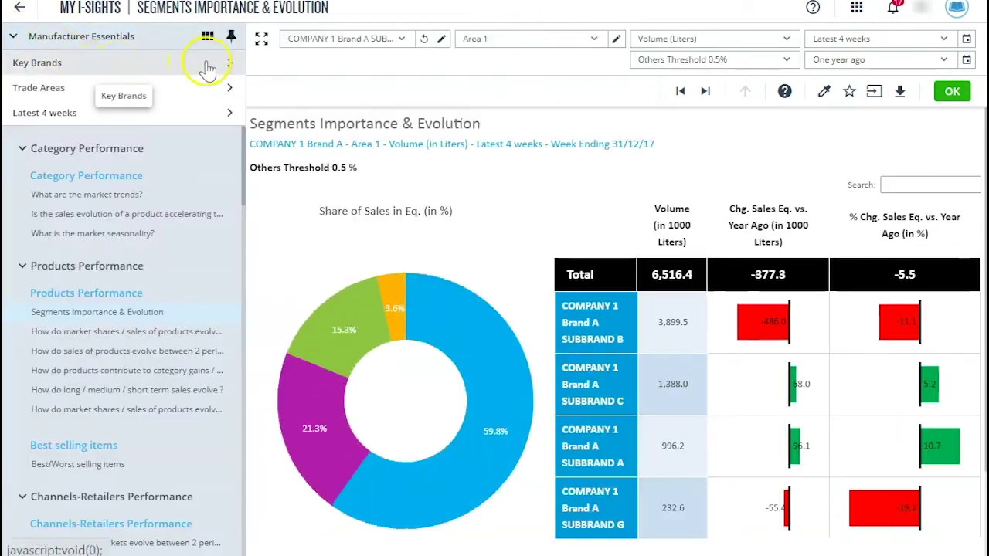
Step: Switch the products to Key Companies and the market to Main Retailer
click(226, 63)
click(310, 117)
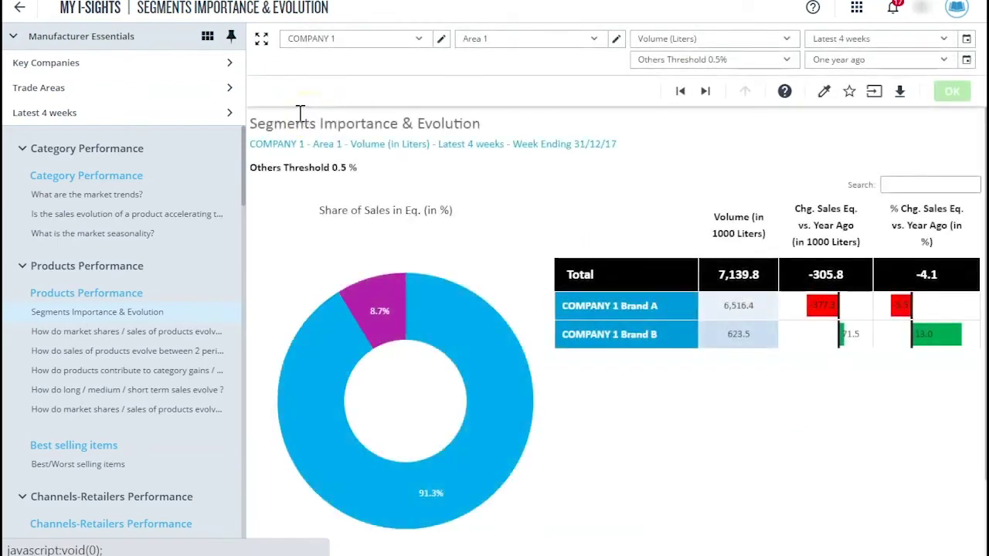
click(210, 96)
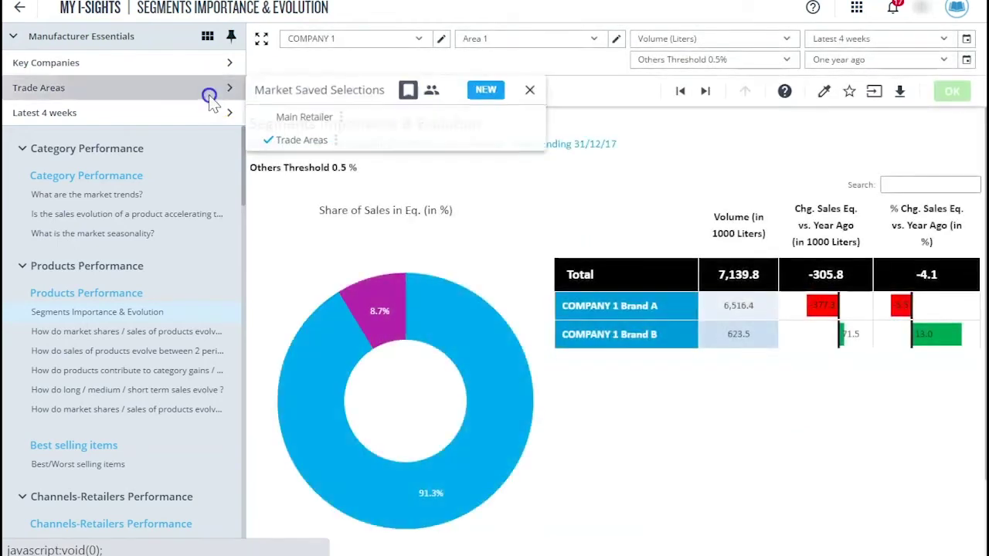
click(294, 116)
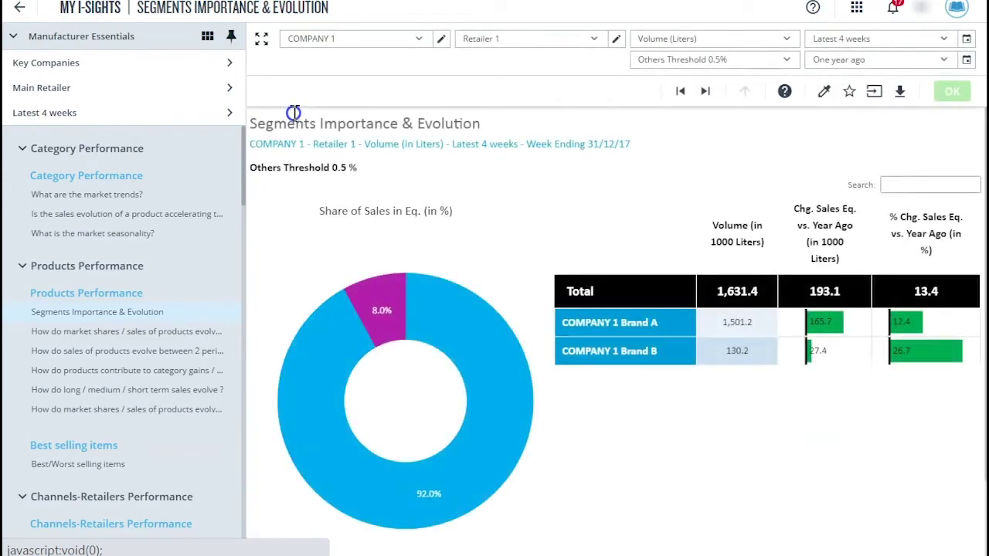
Step: Reopen the saved product selections, view the publicly shared ones, and close the list
click(224, 65)
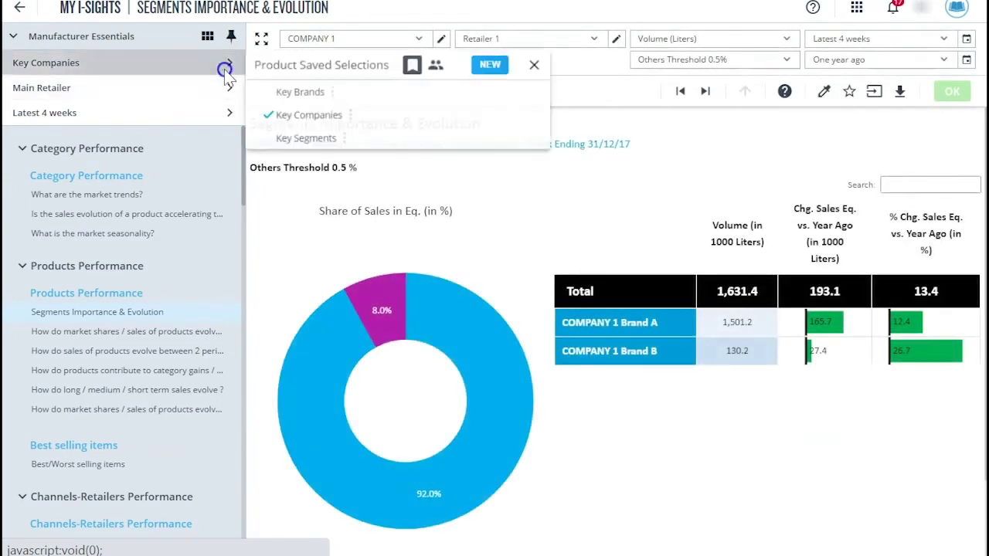
click(440, 65)
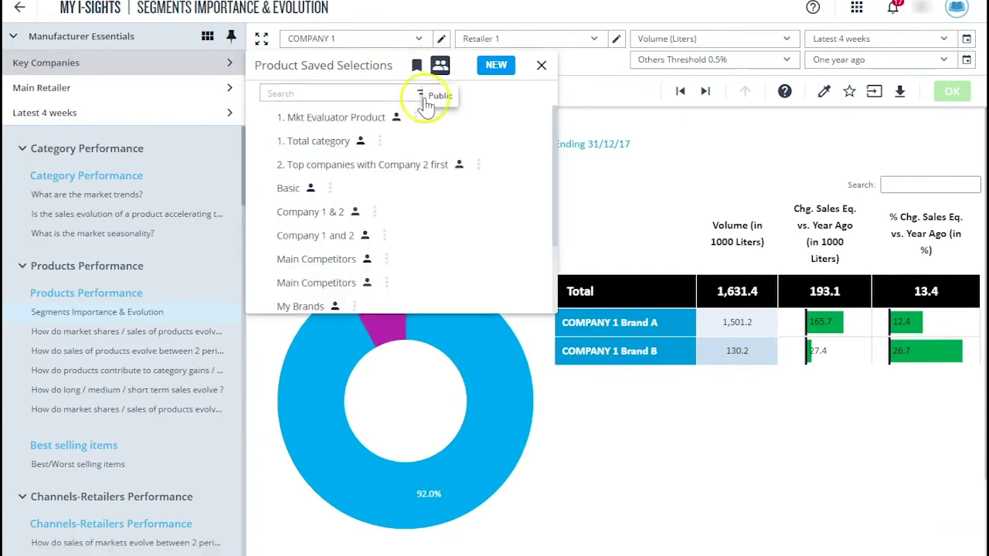
click(413, 164)
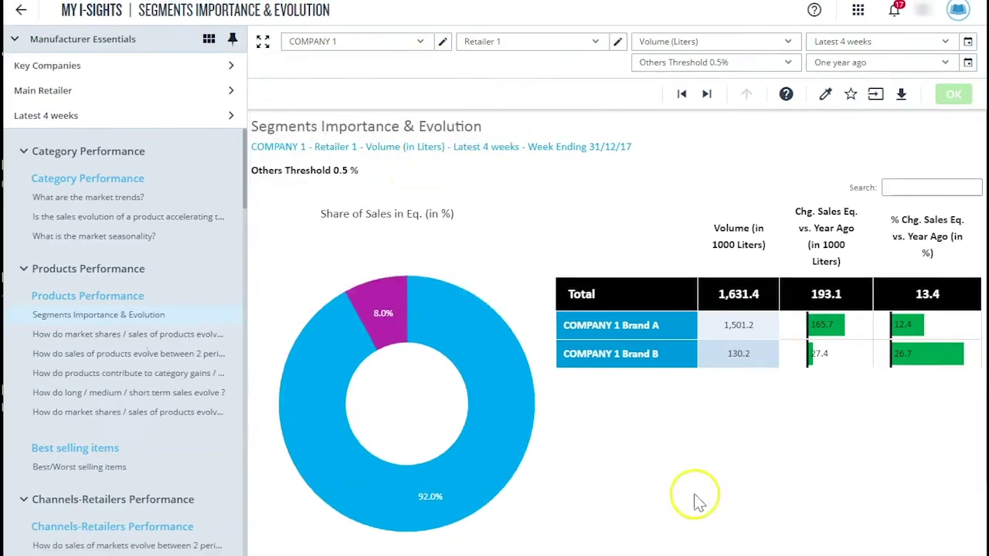
Step: Save the Segments Importance & Evolution report as 'My favourite'
click(851, 95)
click(831, 120)
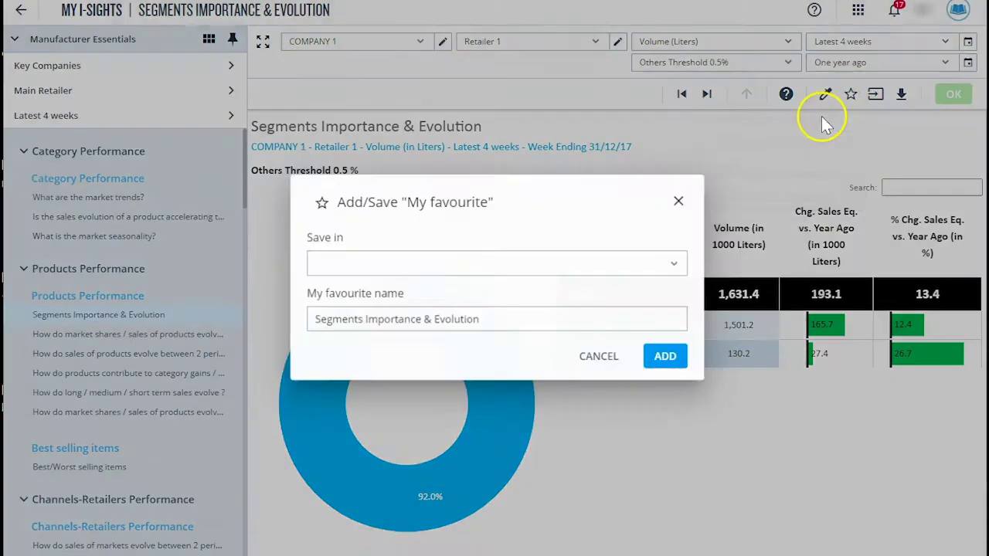
click(658, 363)
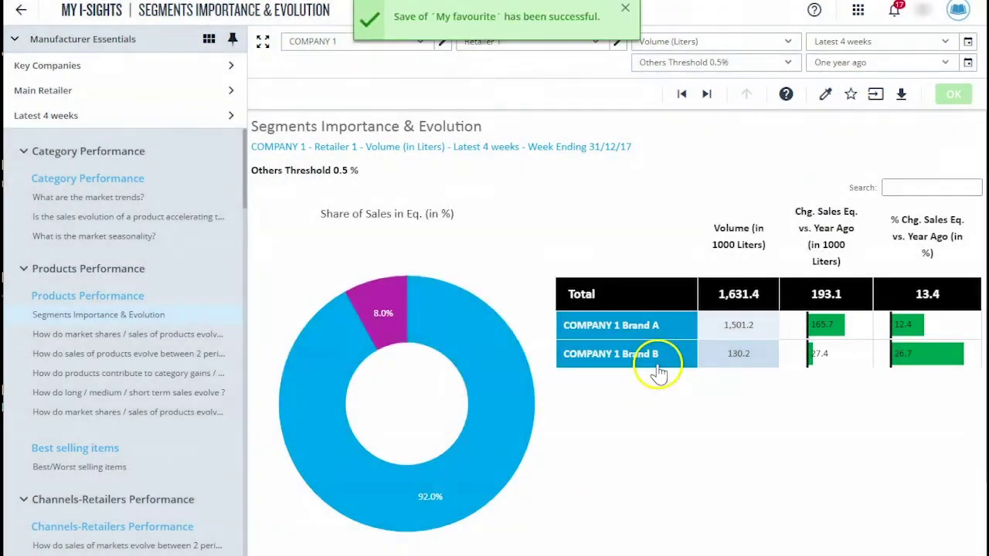
Step: Flag the Performance Diagnostic and Competition Benchmarks favourites for the mobile app
click(26, 11)
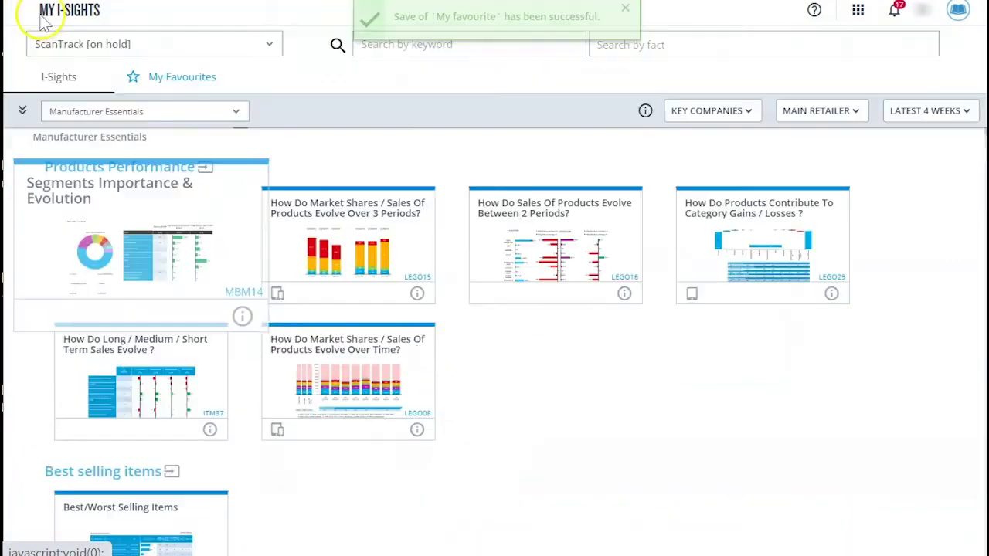
click(171, 85)
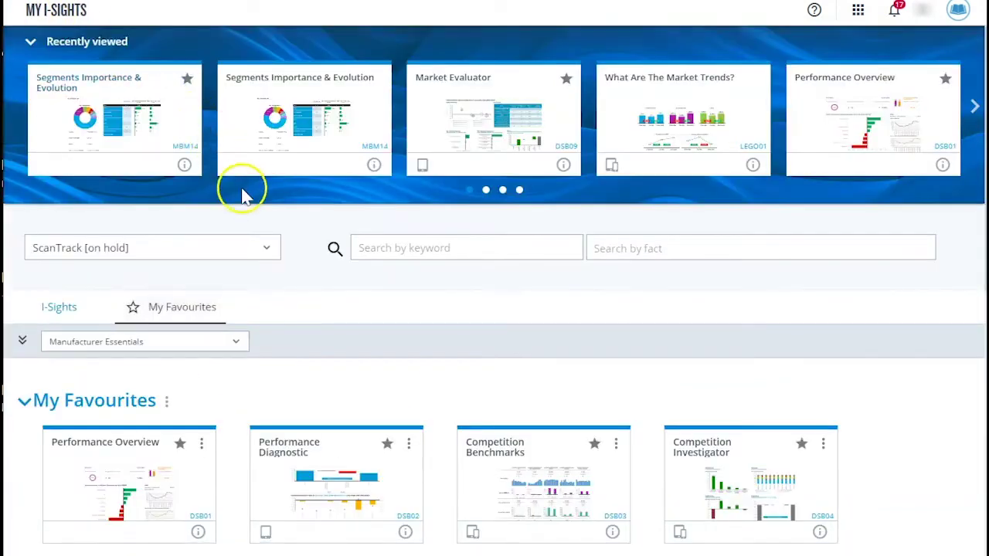
click(266, 533)
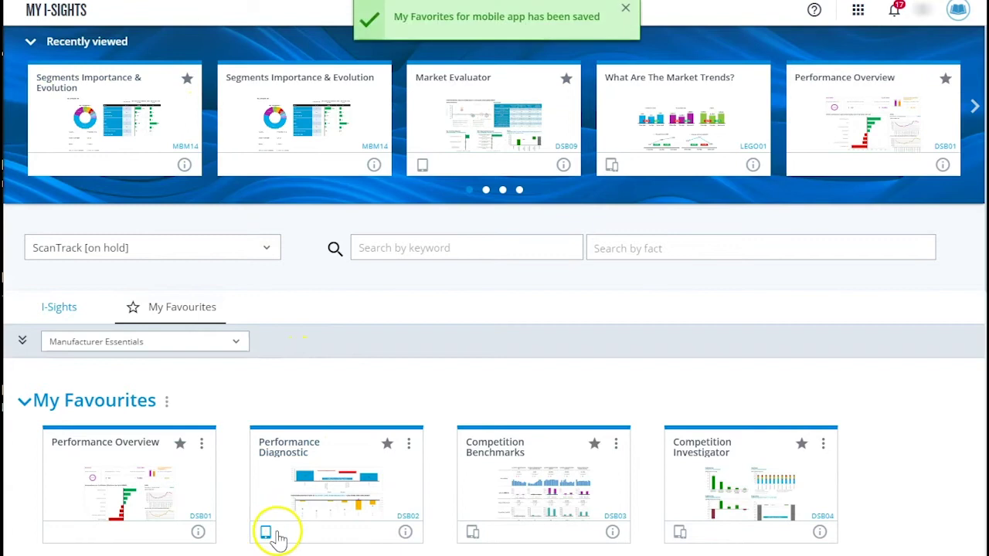
click(474, 533)
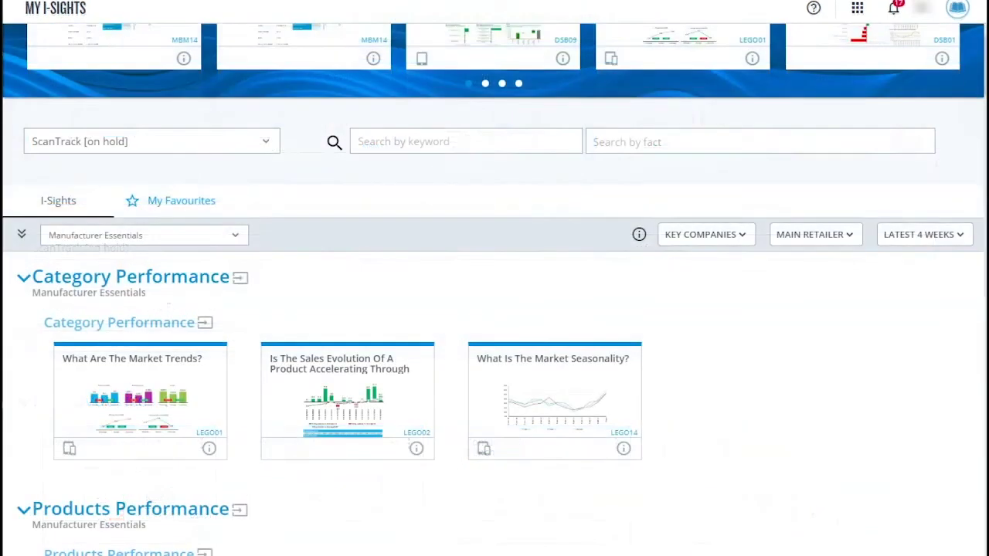
Step: Add Category Performance I-Sights to My Presentation, then view its Publish formats and recipients in Presentation Builder
click(205, 323)
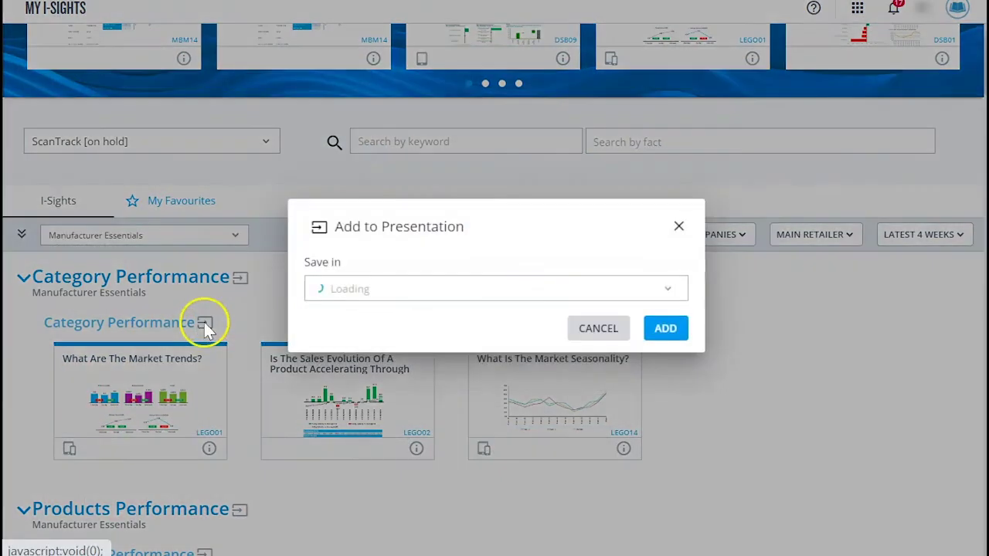
click(664, 328)
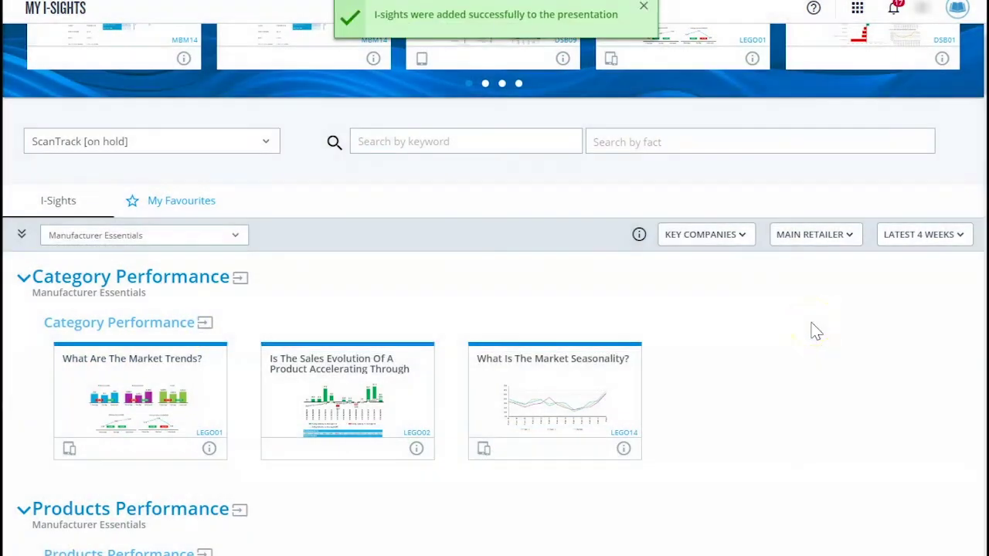
click(855, 9)
click(776, 253)
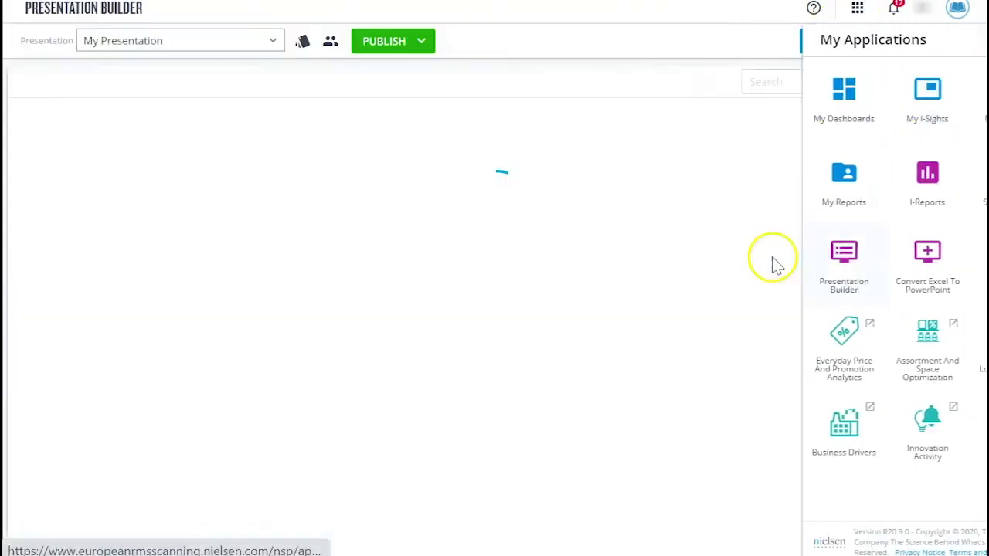
click(422, 42)
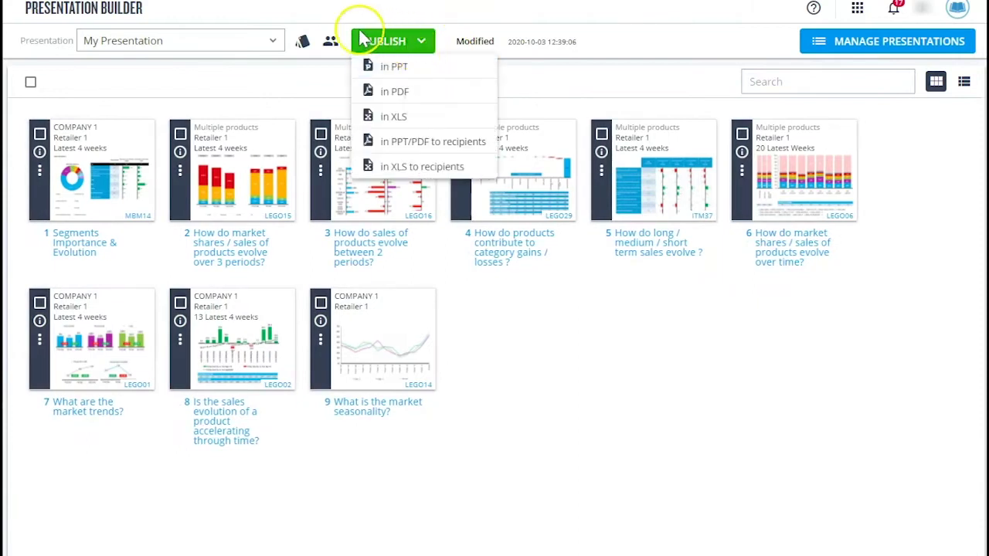
click(331, 41)
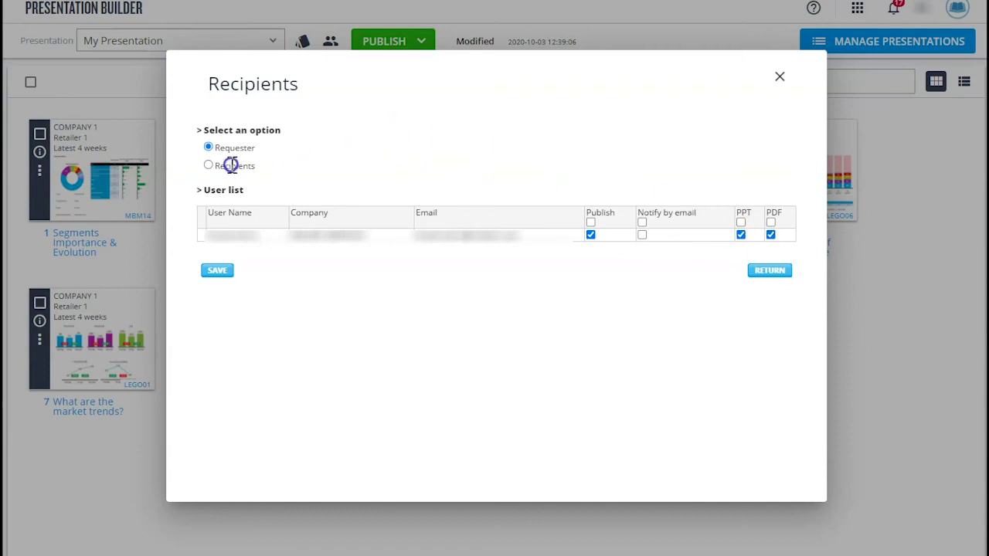
Step: Share with recipients, granting the first one publish, email notification and PPT
click(198, 167)
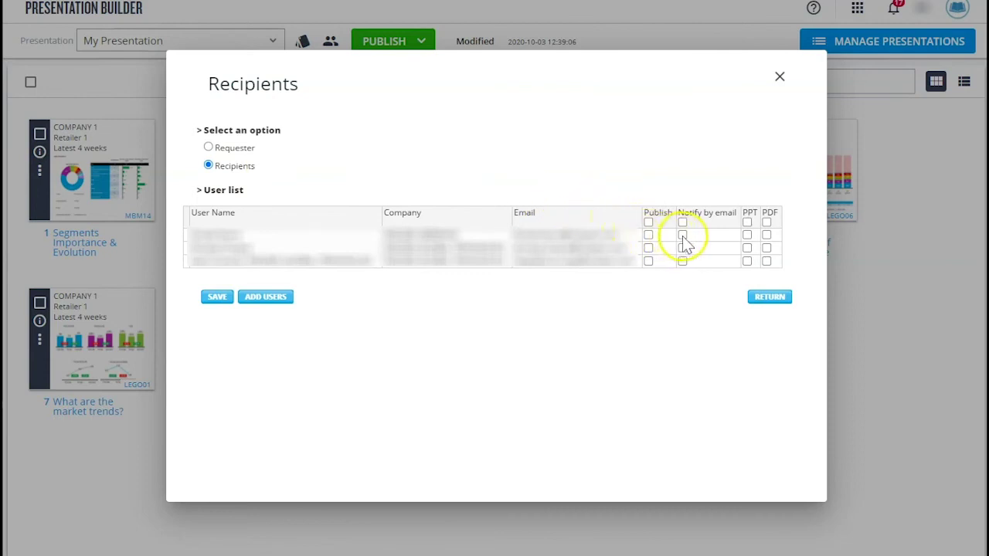
click(682, 236)
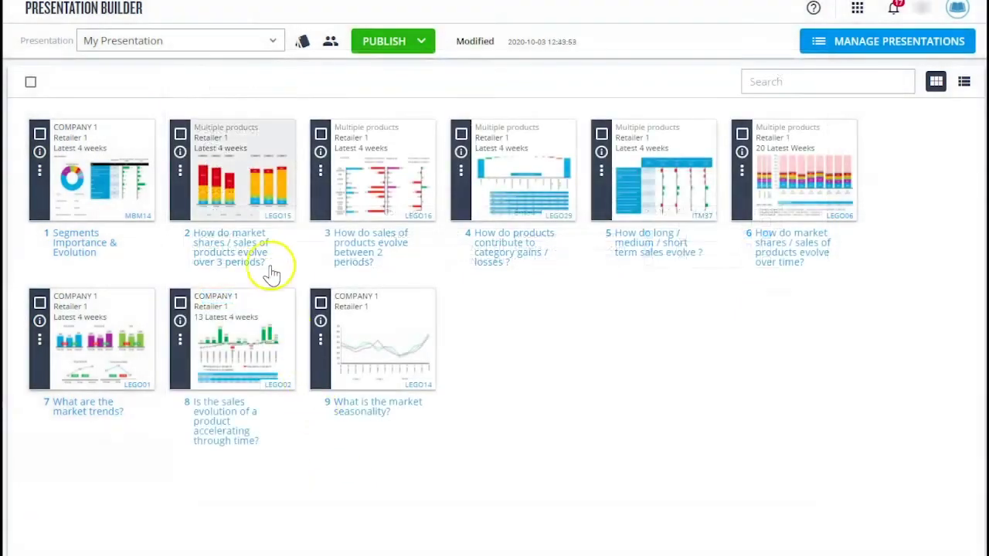
Step: Move the 'What are the market trends?' slide from position 7 to the front of My Presentation
click(243, 185)
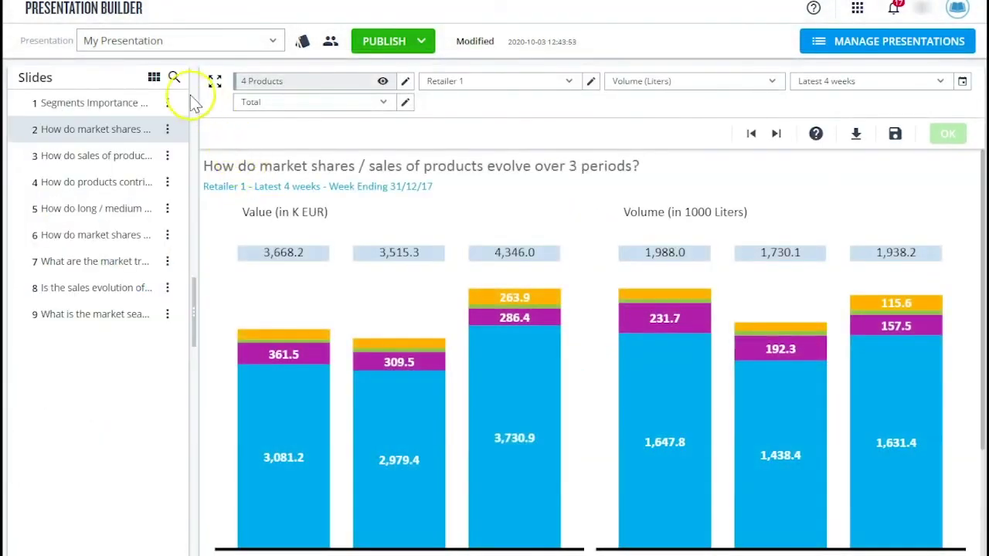
click(155, 77)
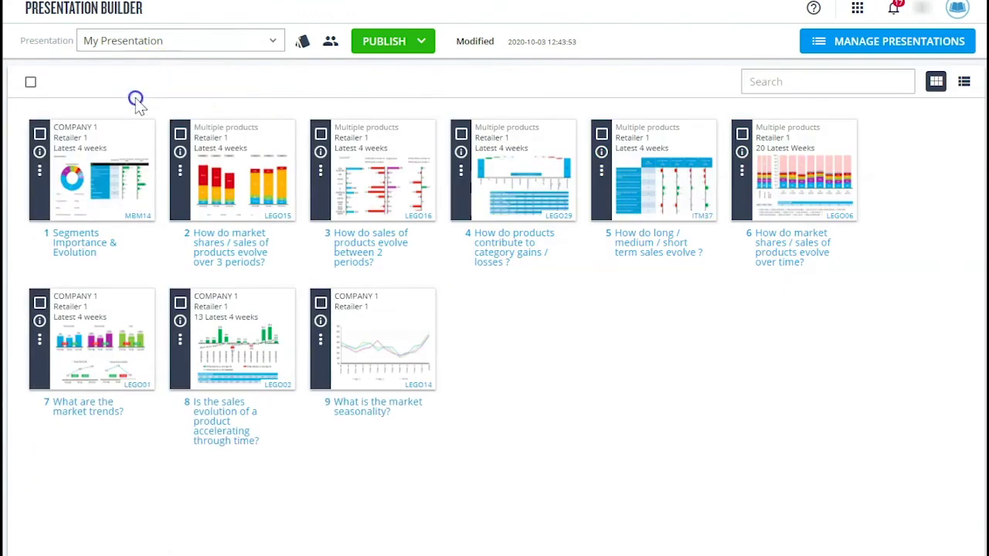
drag(103, 336, 75, 170)
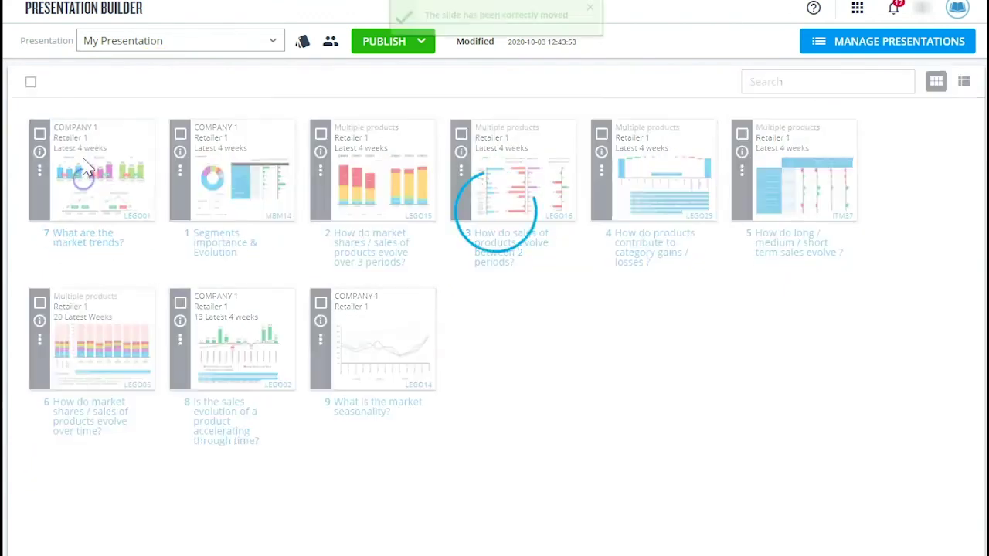
click(39, 170)
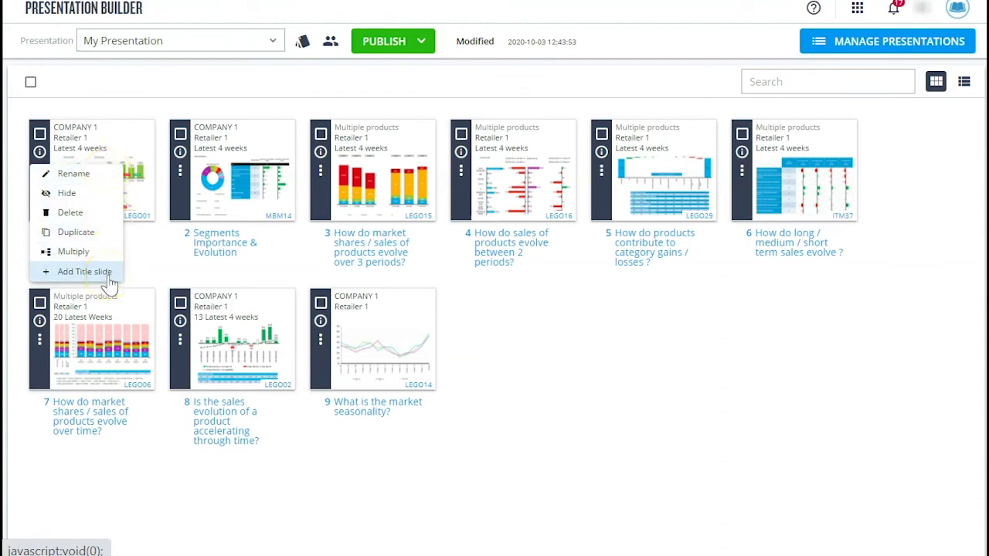
Step: Multiply the market trends slide across COMPANY 1–4 under Product, keeping the market and period selections
click(101, 252)
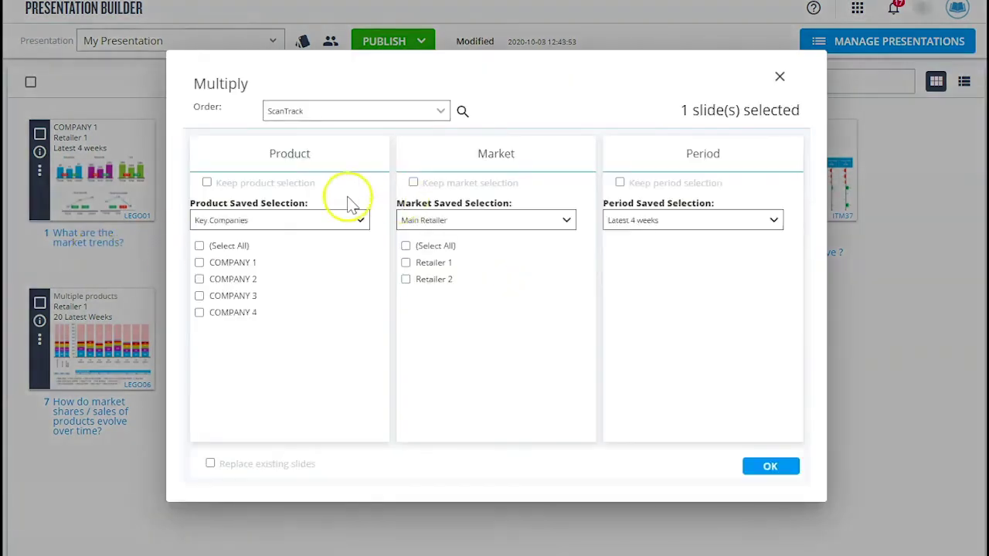
click(199, 246)
click(414, 183)
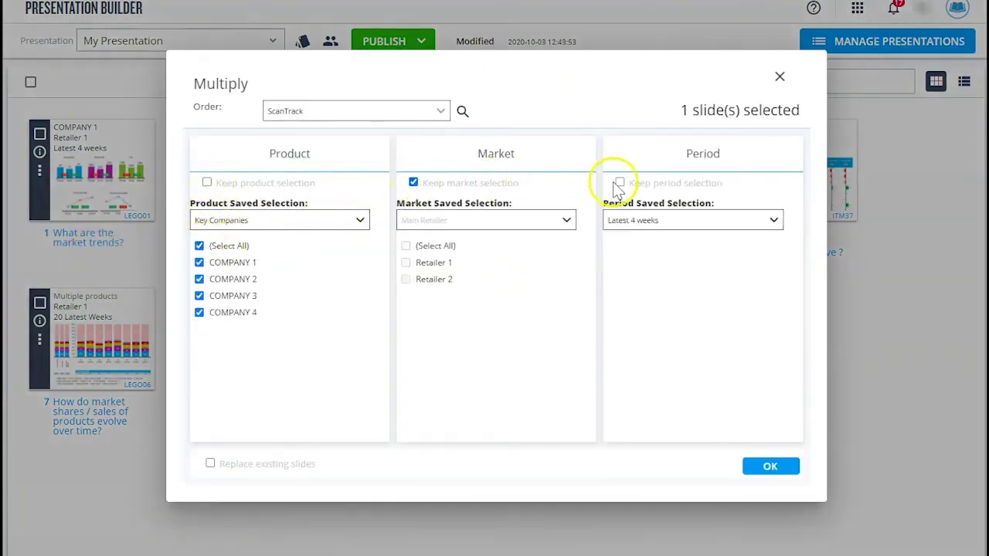
click(620, 183)
click(754, 468)
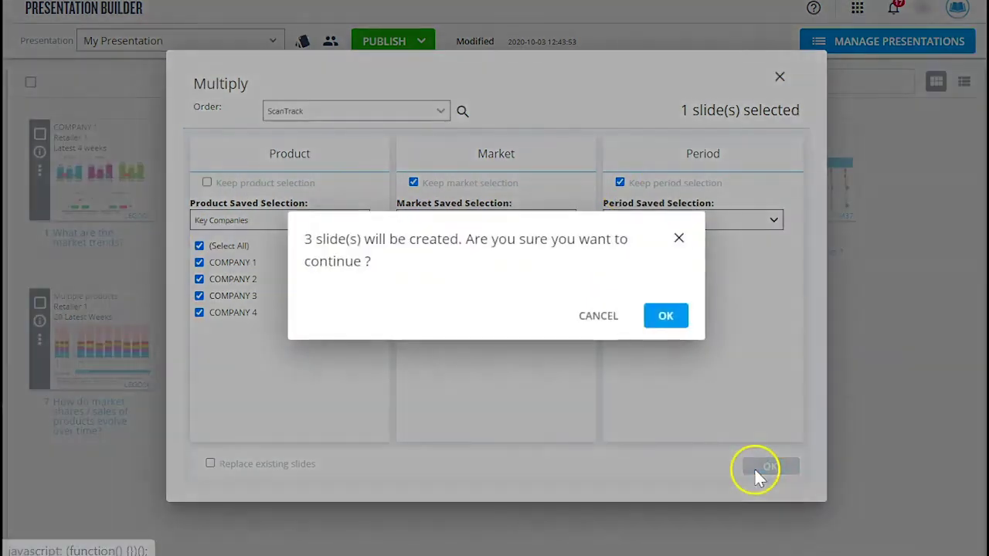
click(666, 318)
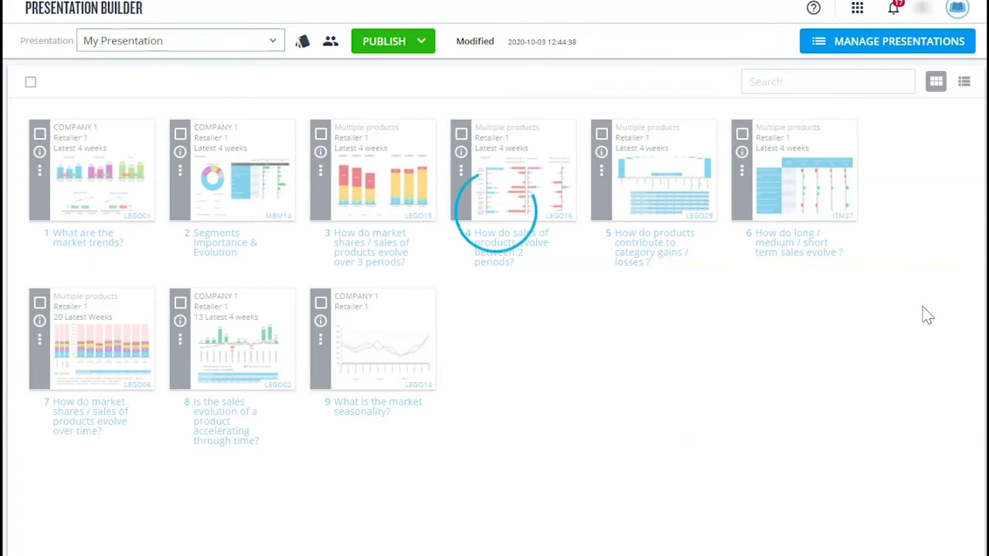
Step: Publish My Presentation using the Nielsen Light template
click(302, 42)
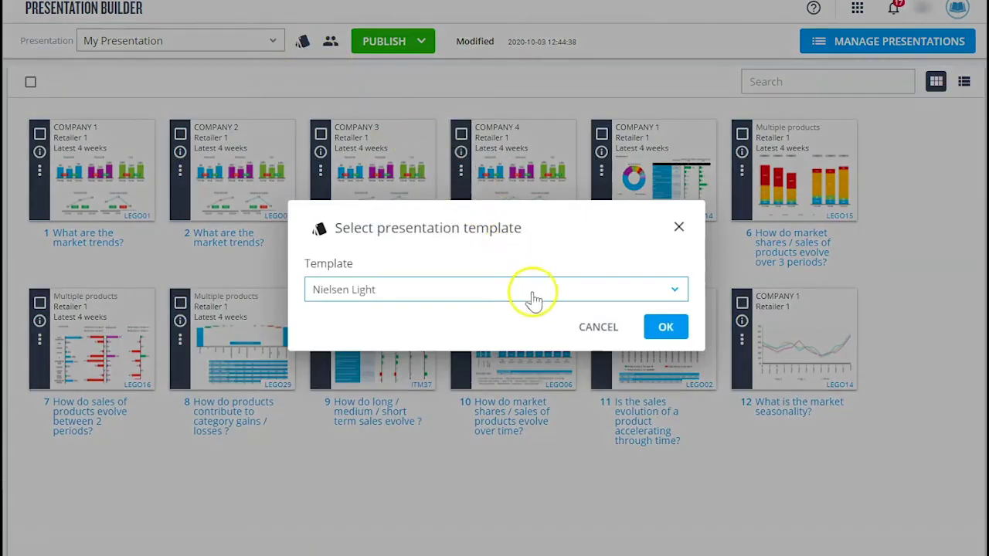
click(664, 328)
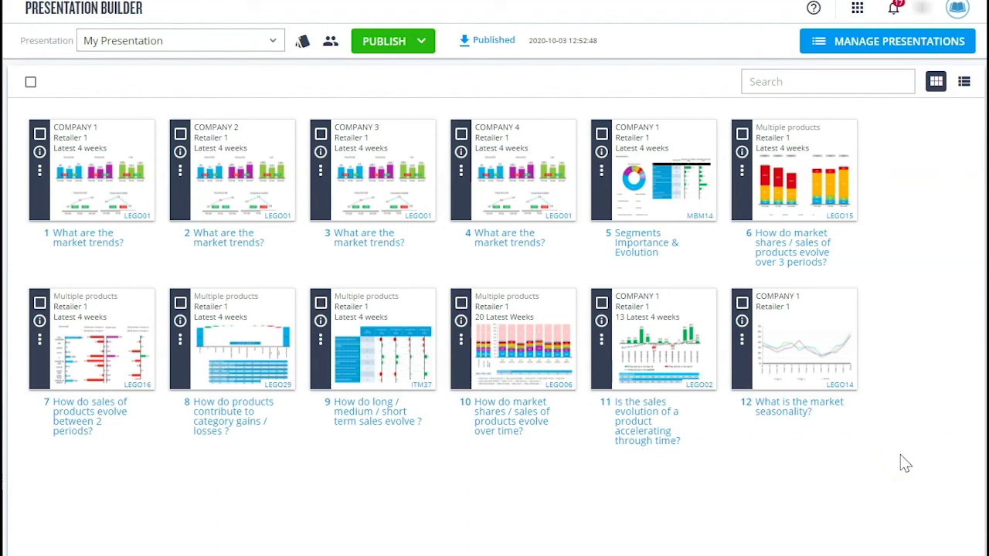
click(858, 9)
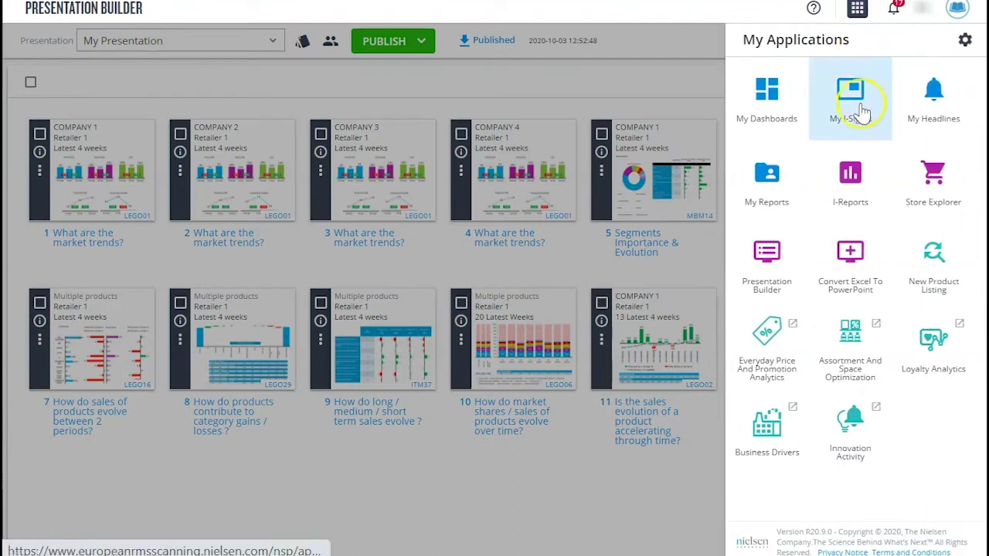
Step: Return to My I-Sights and scroll to Channels-Retailers Performance under Manufacturer Essentials
click(859, 112)
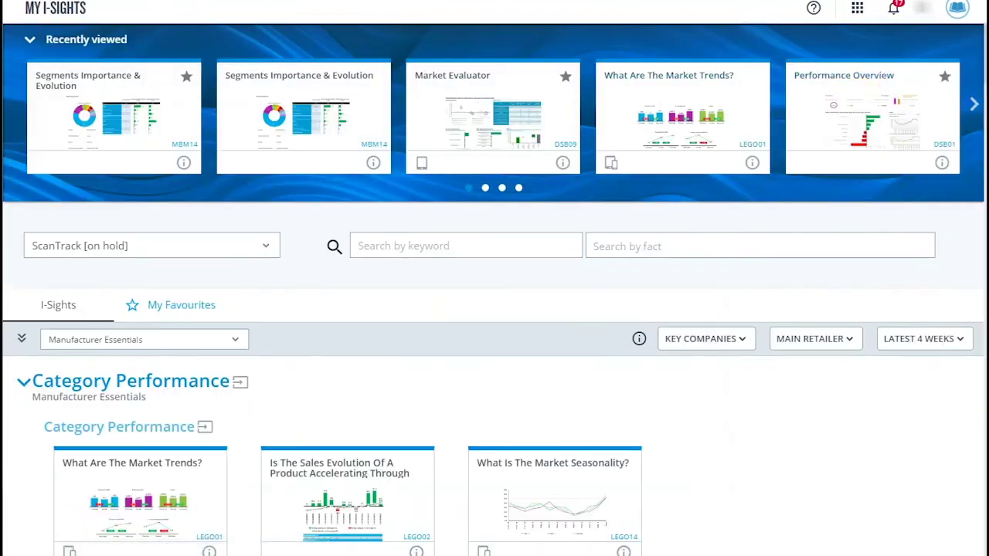
scroll(494, 347, down, 4)
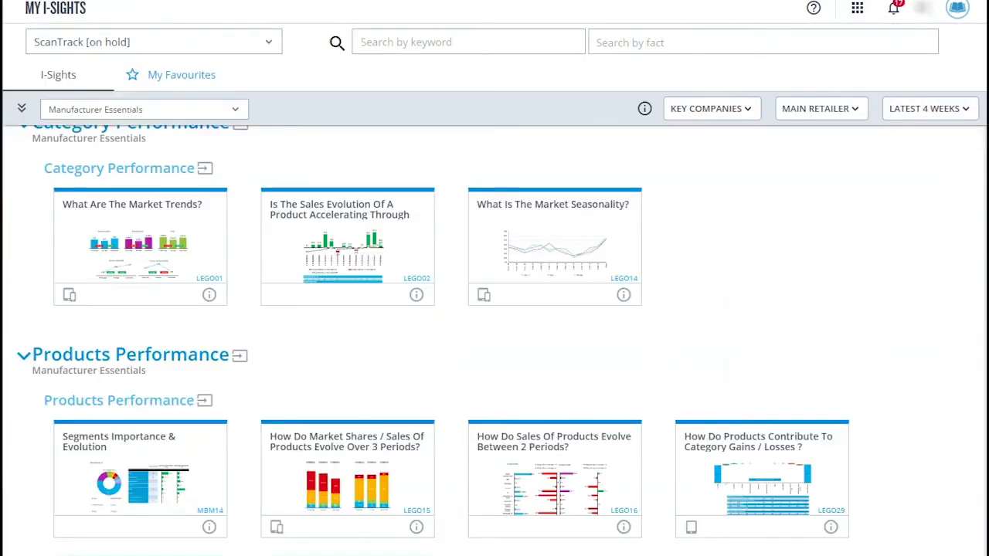
scroll(494, 348, down, 1)
scroll(494, 348, down, 1)
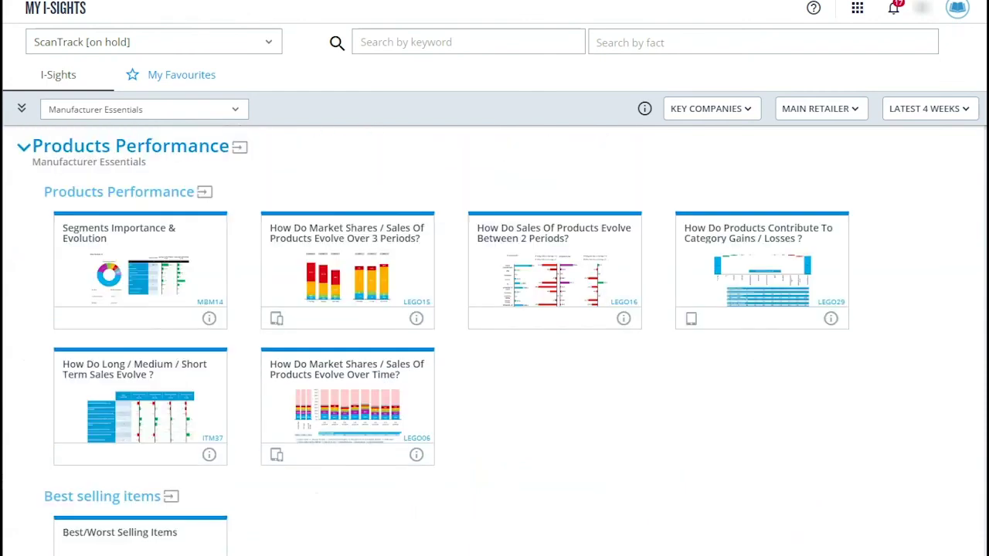
scroll(494, 347, down, 2)
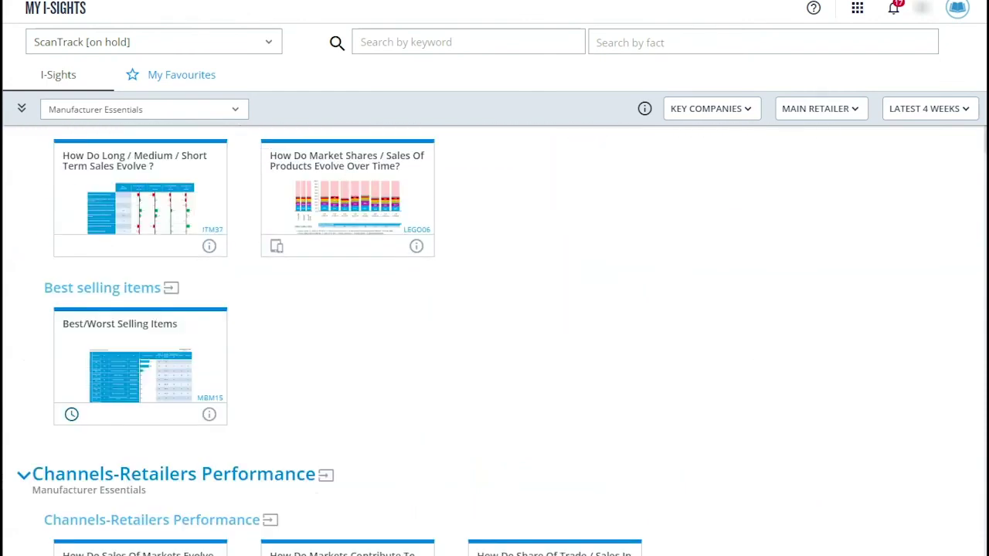
scroll(494, 348, down, 1)
scroll(494, 347, down, 1)
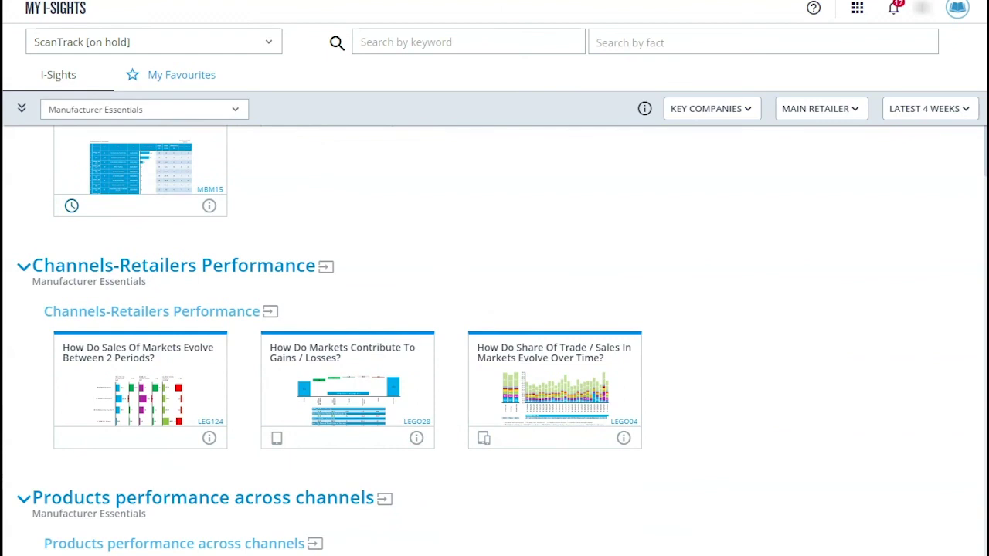